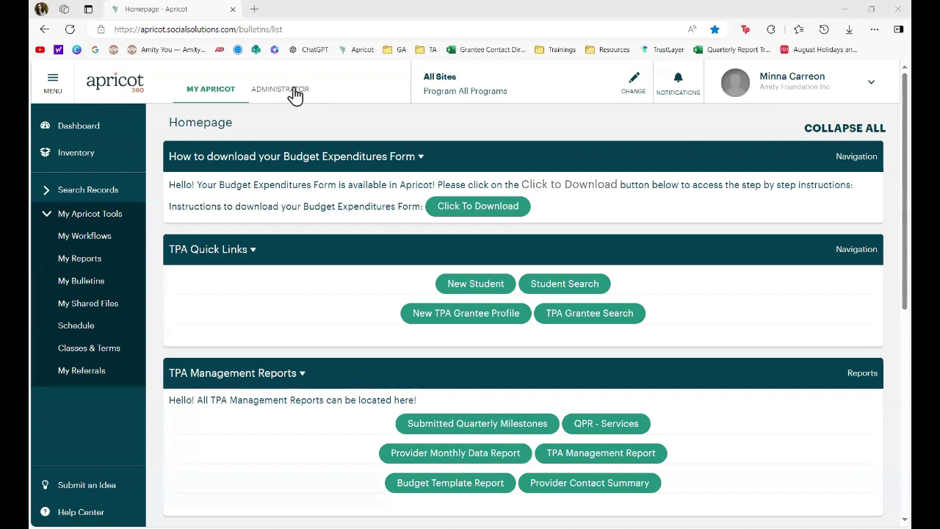
Switch the active site and program to TPA Contracts, searching the programs for "tpa"
click(636, 88)
text(tpa)
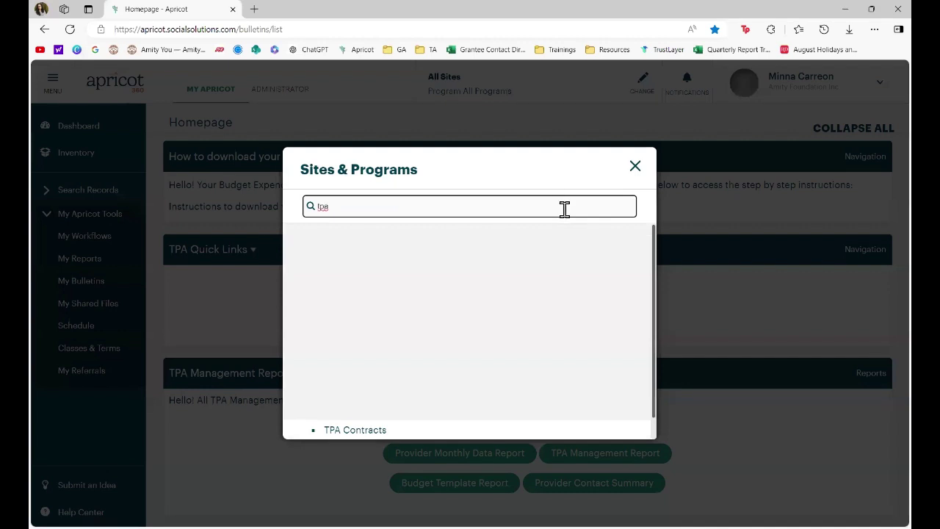
click(375, 433)
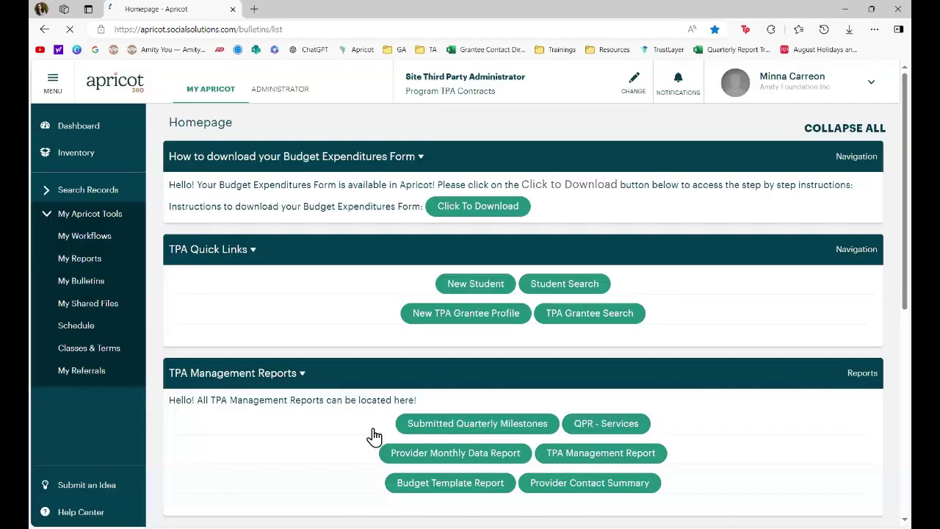
click(568, 320)
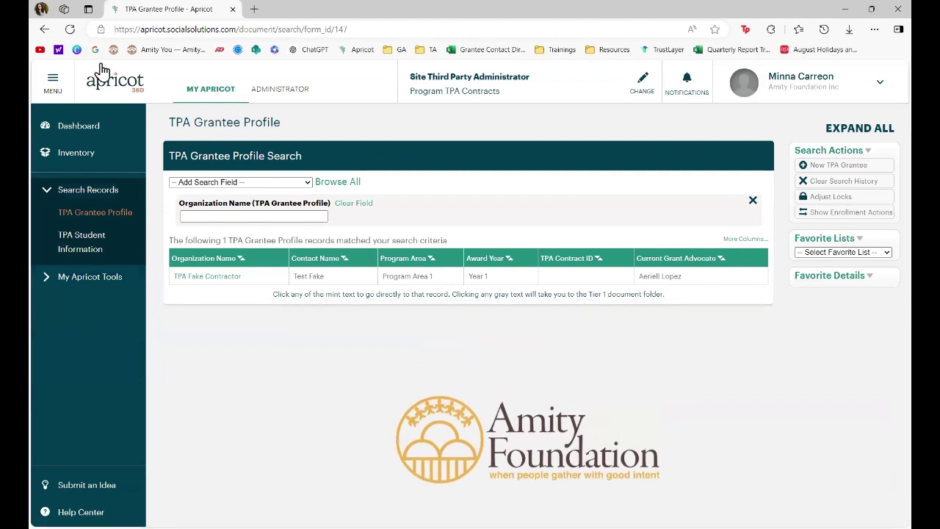
click(578, 283)
scroll(563, 329, down, 5)
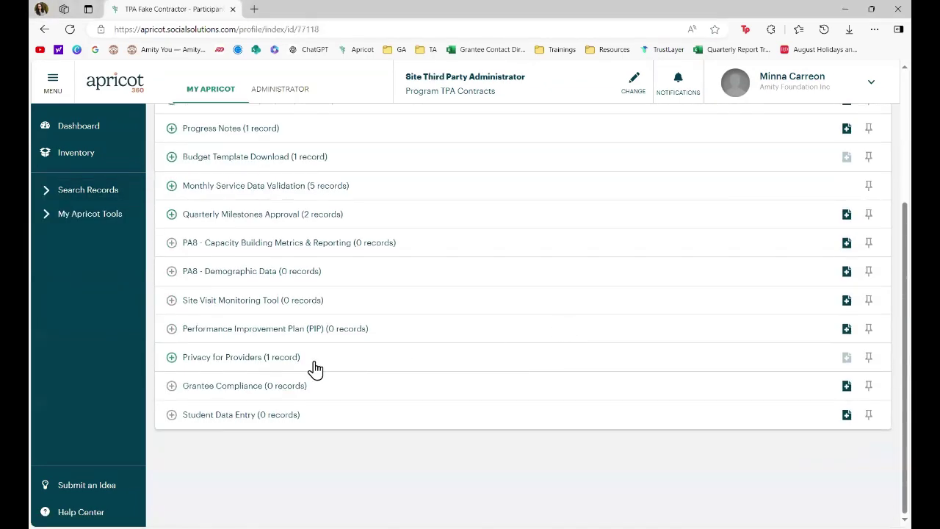
click(846, 301)
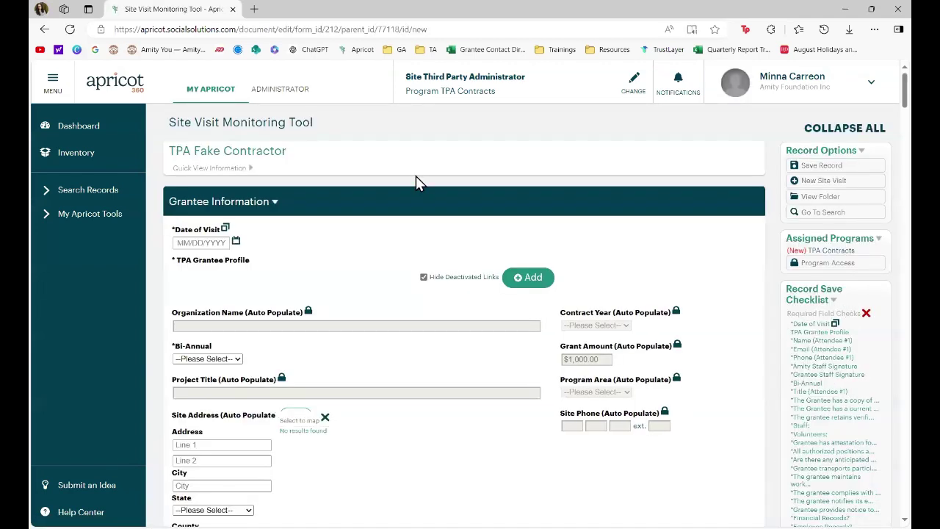
click(219, 93)
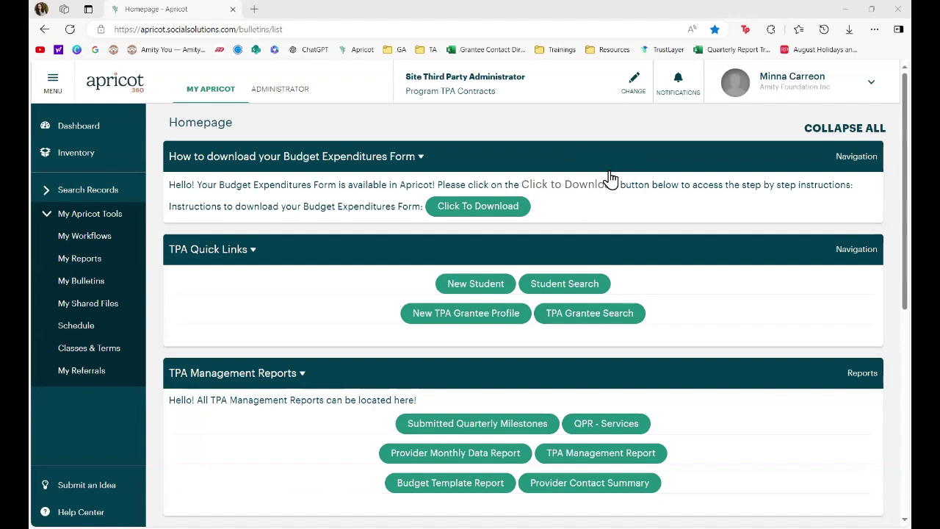
Find TPA Fake Contractor through the TPA grantee search and create a new Site Visit Monitoring Tool record in its document folder
click(609, 317)
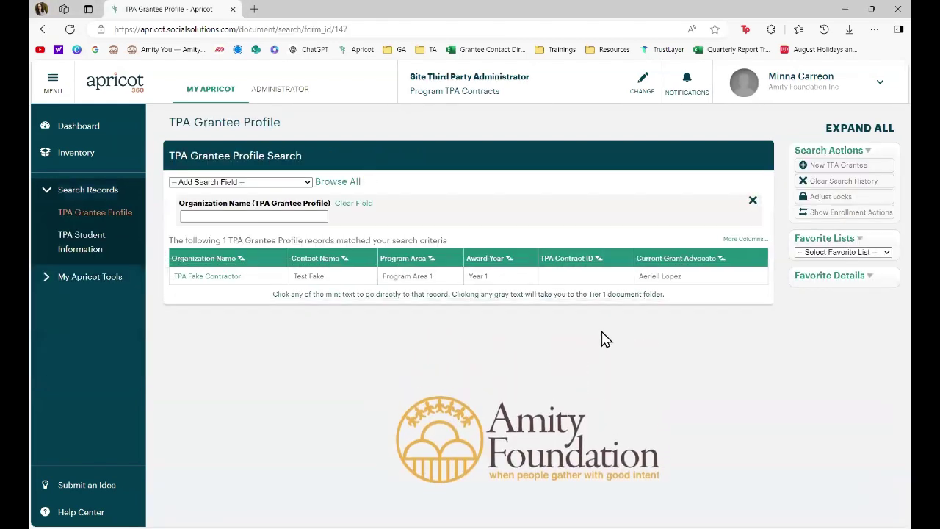
click(586, 283)
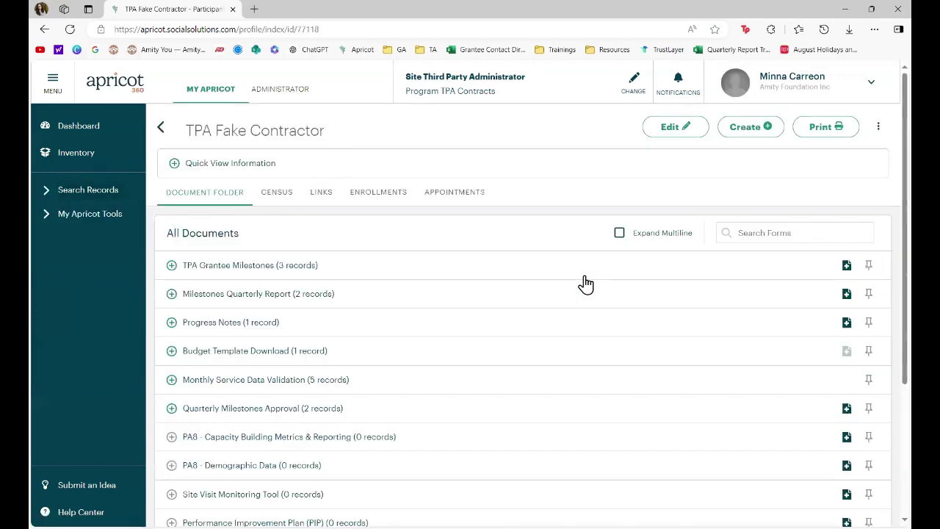
scroll(557, 417, down, 3)
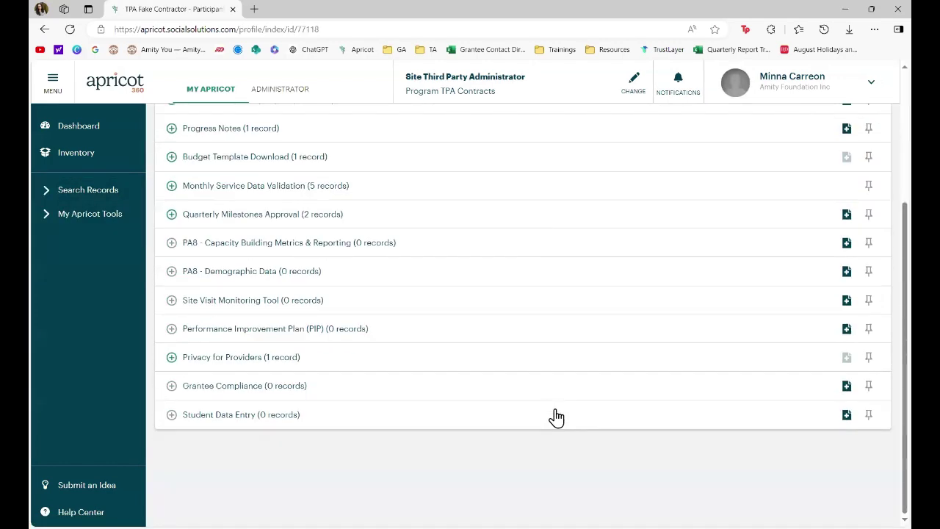
scroll(557, 417, up, 3)
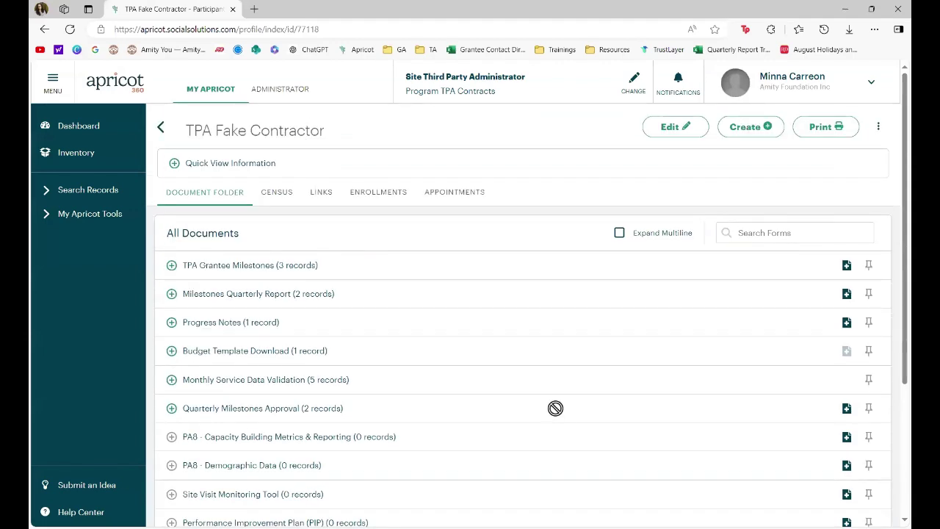
scroll(555, 410, down, 3)
scroll(556, 410, up, 3)
scroll(315, 331, down, 3)
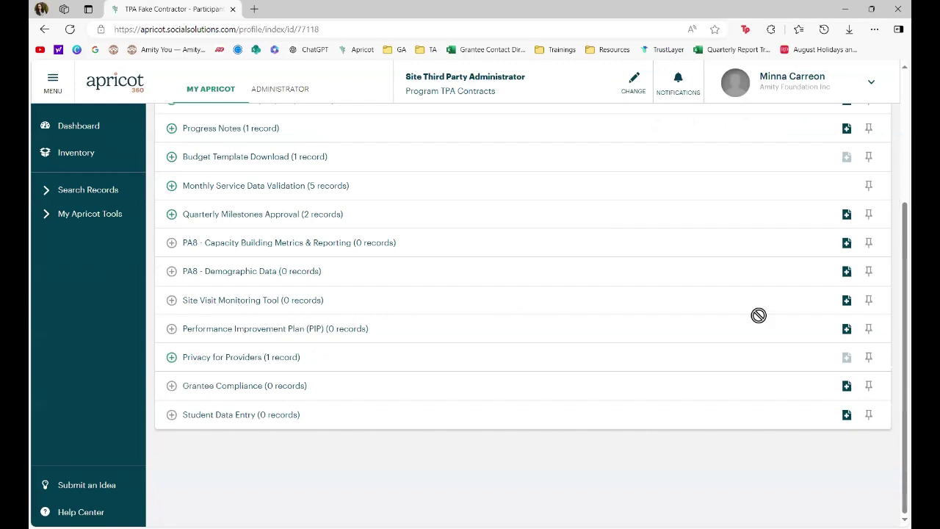
click(847, 301)
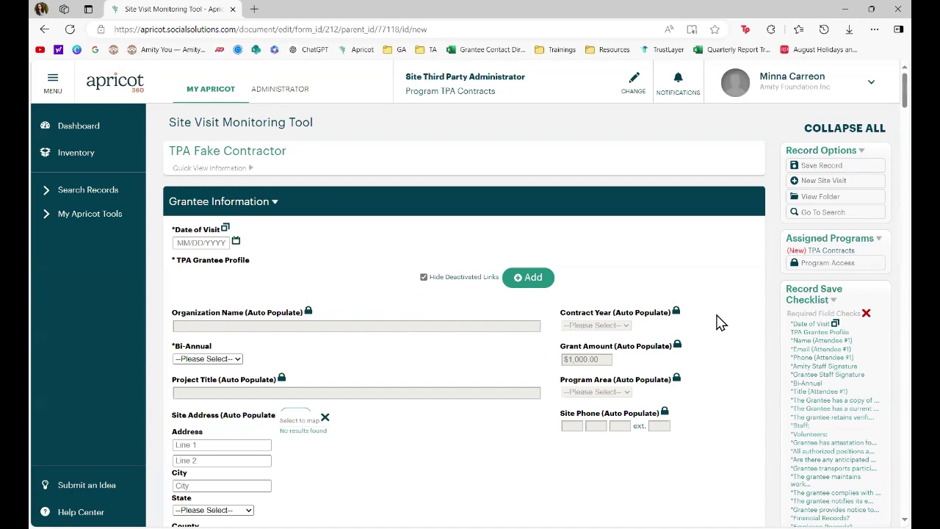
Link the TPA Fake Contractor grantee profile to the site visit record and close the profile search
scroll(719, 323, down, 2)
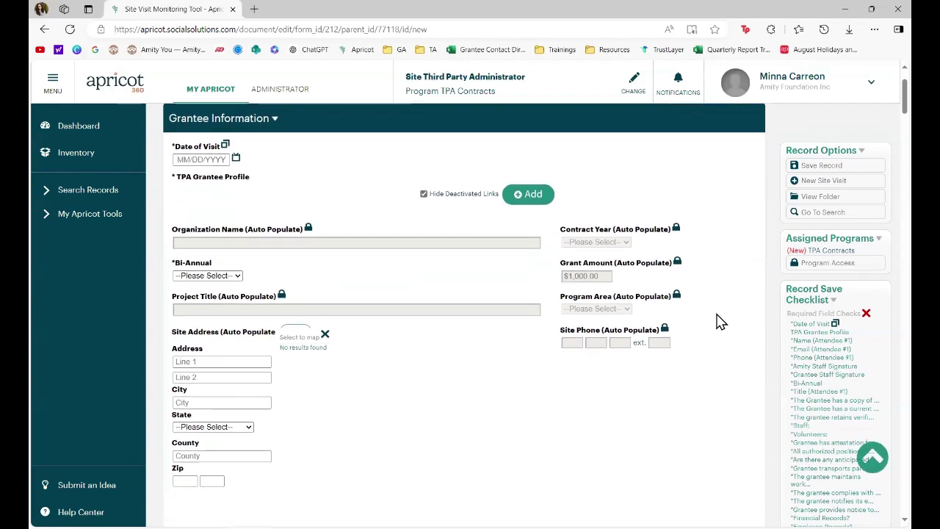
click(527, 195)
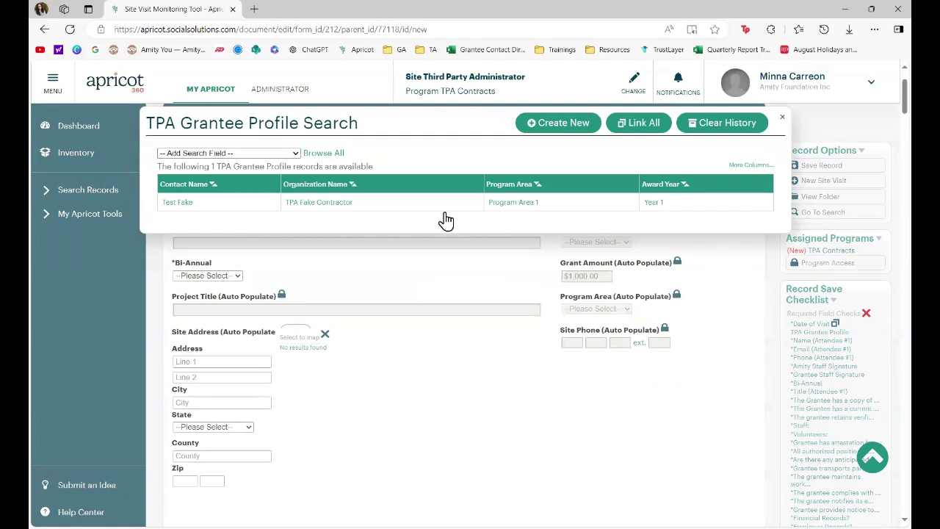
click(593, 209)
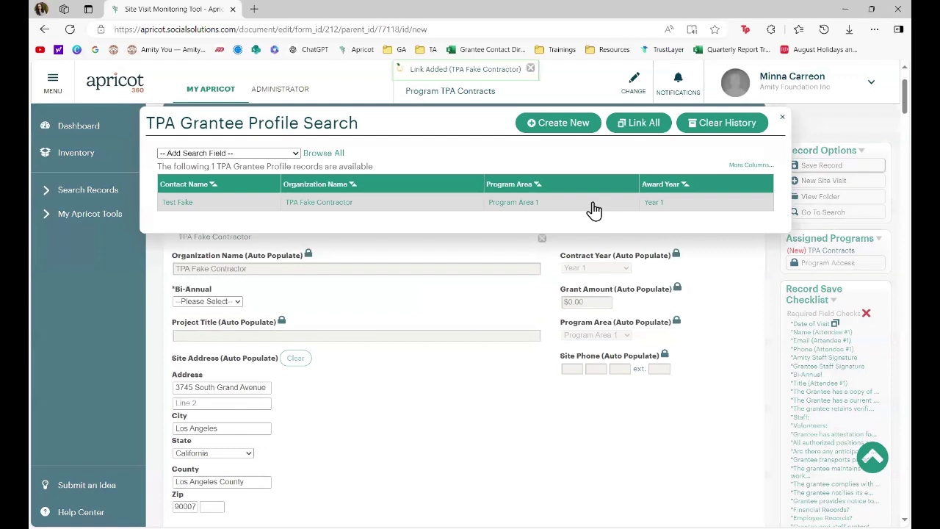
click(784, 122)
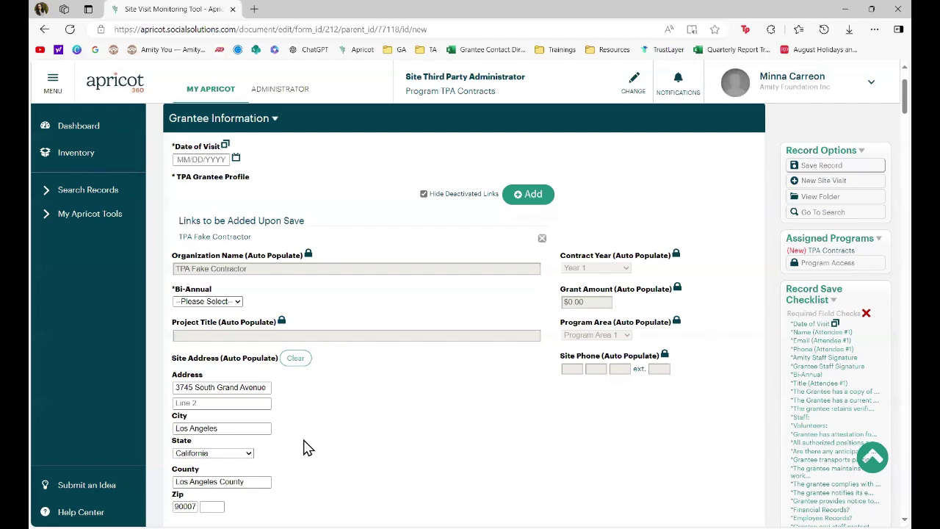
Set the Bi-Annual field in the grantee information to Quarter 1
scroll(307, 448, down, 3)
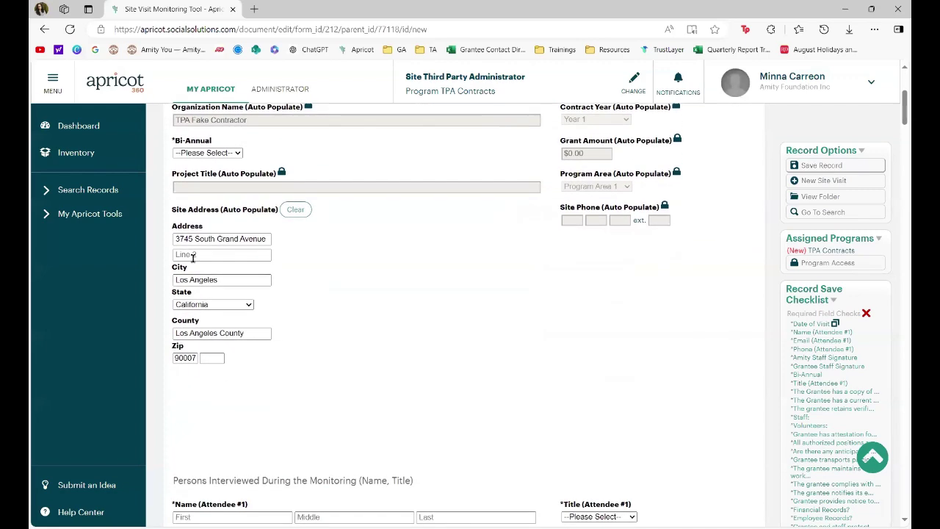
click(219, 154)
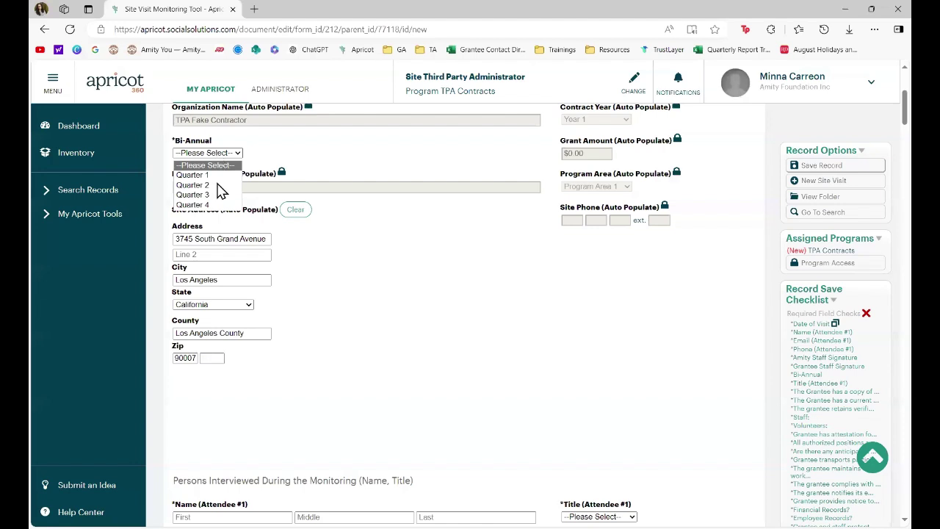
click(381, 292)
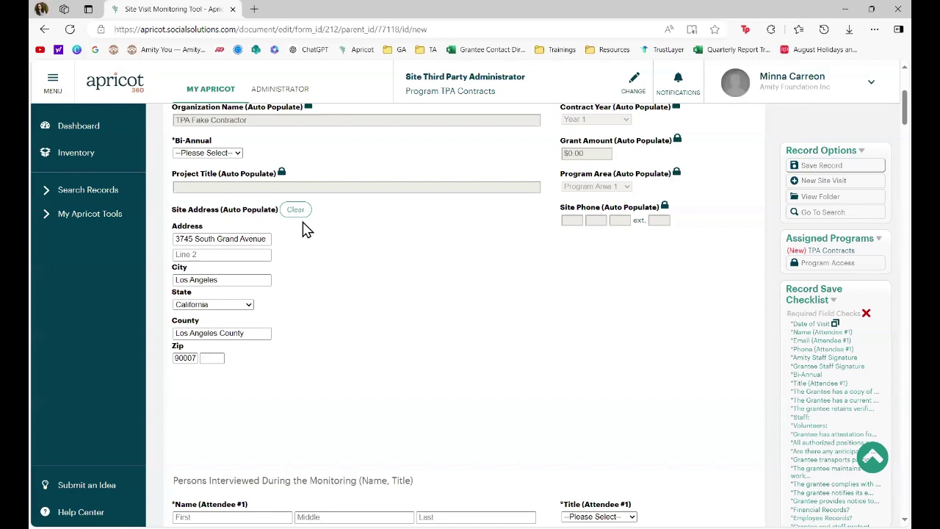
click(238, 156)
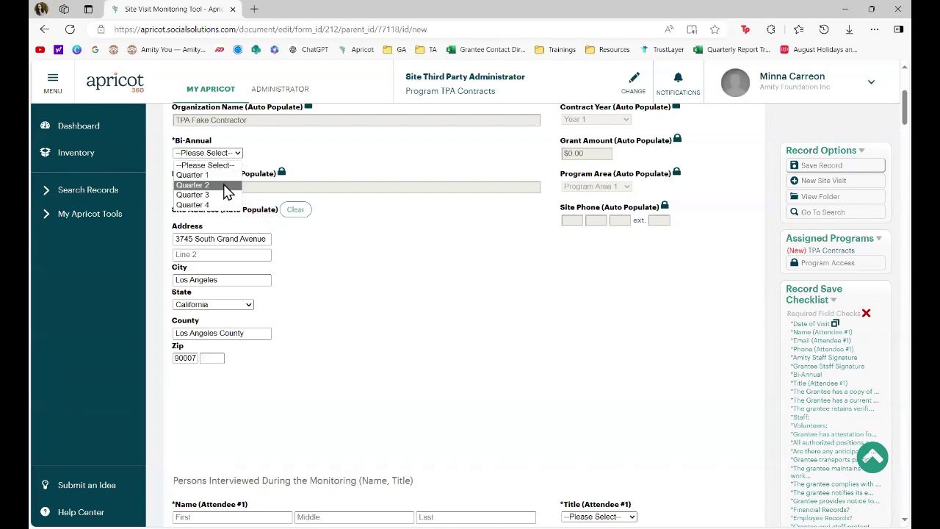
click(220, 176)
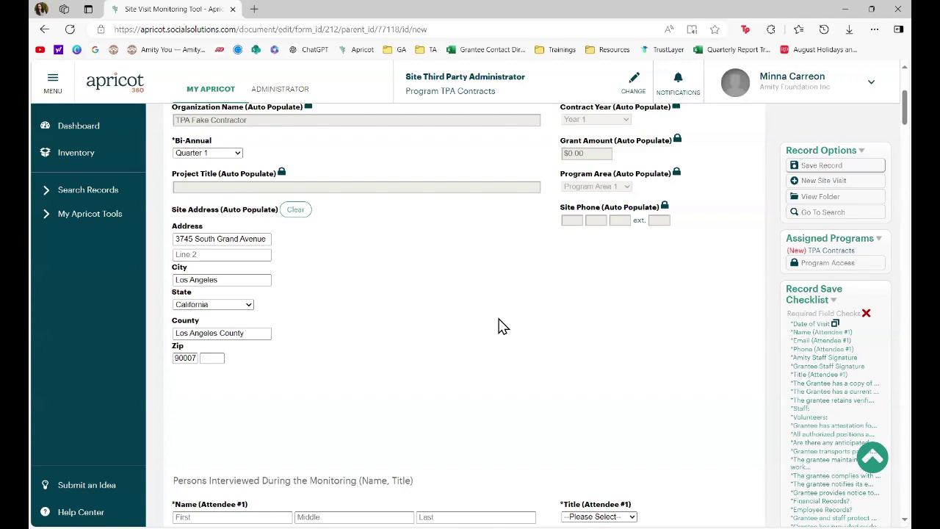
Set the title of Attendee #1 to Director among the persons interviewed during the monitoring
scroll(503, 326, down, 4)
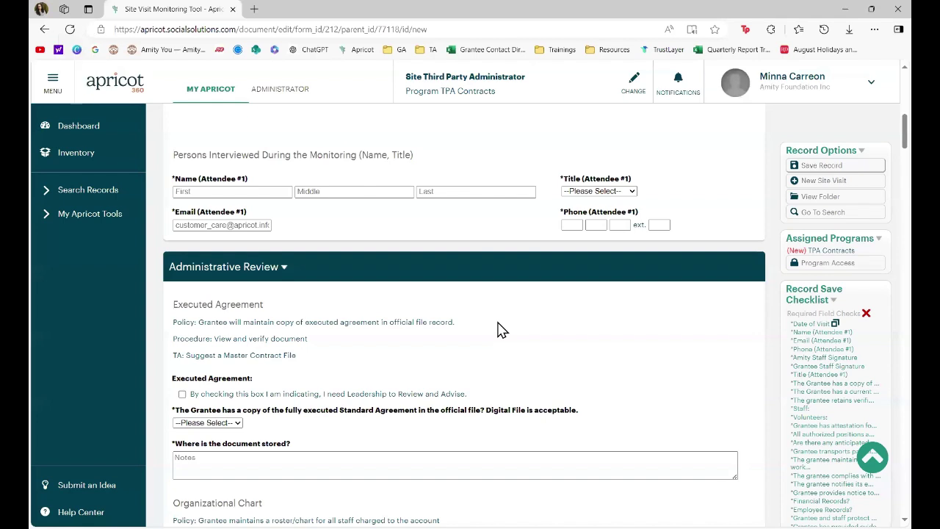
click(599, 192)
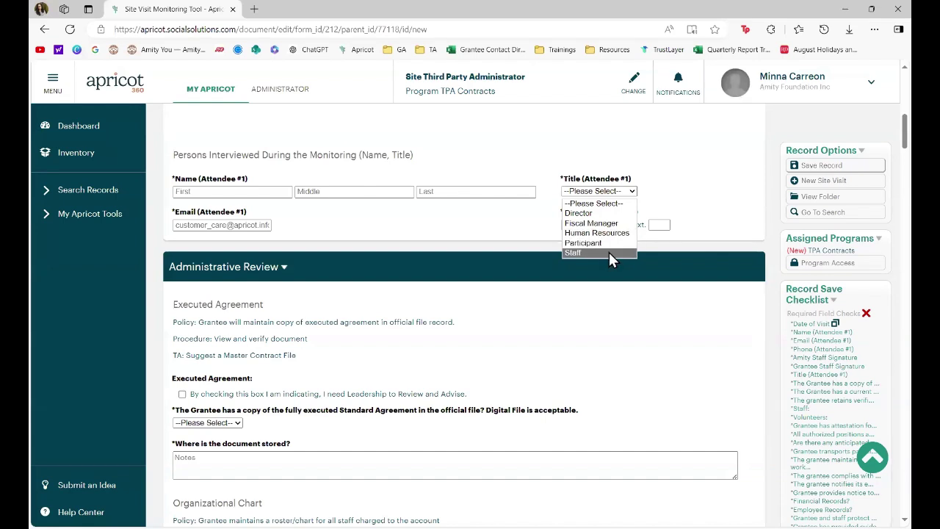
click(518, 230)
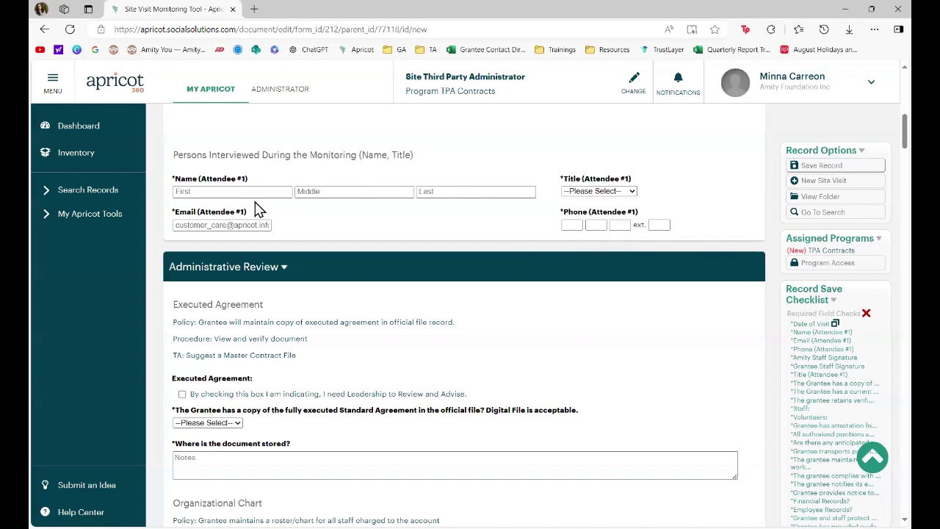
click(250, 191)
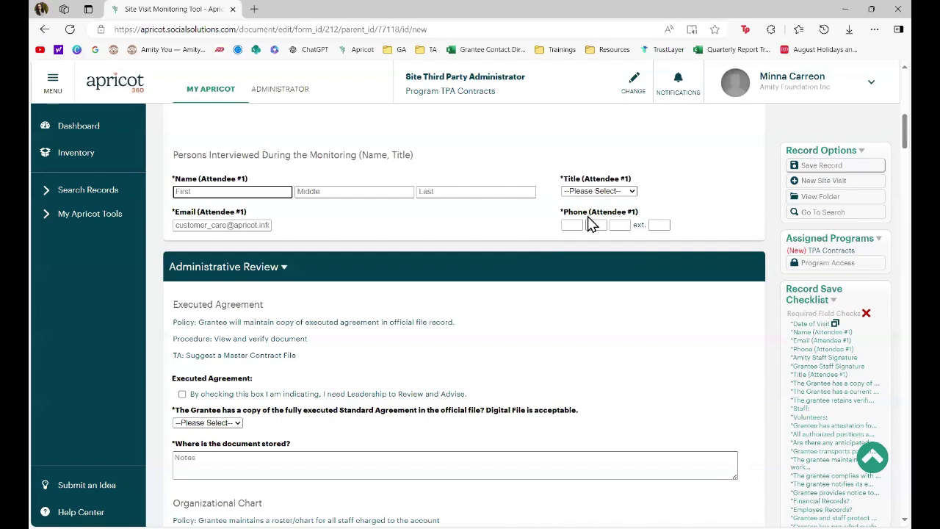
key(Tab)
key(Tab)
key(Tab)
key(d)
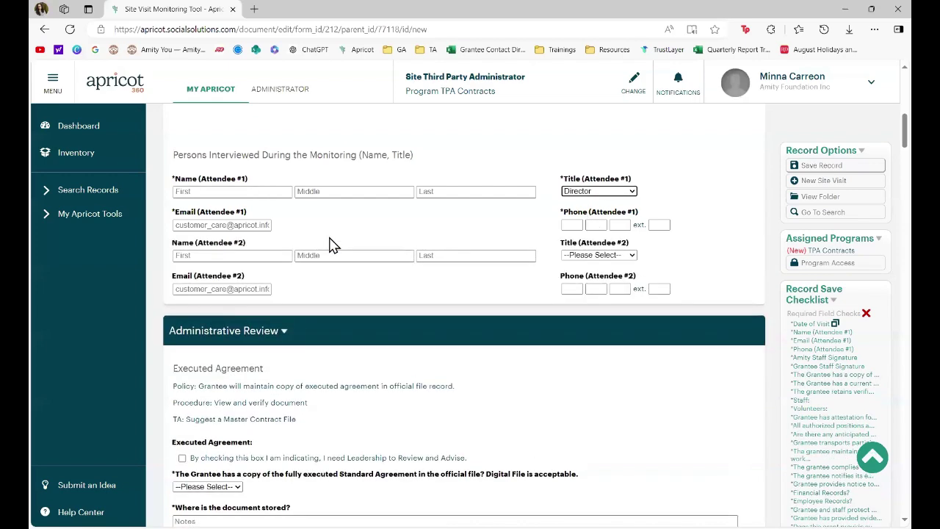
Set the title of Attendee #2 to Fiscal Manager and of Attendee #3 to Human Resources
click(611, 257)
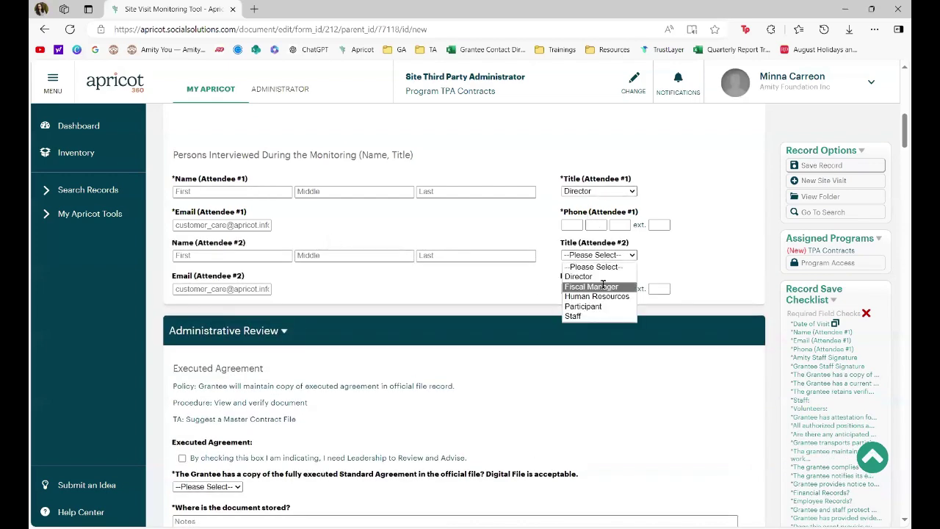
click(602, 286)
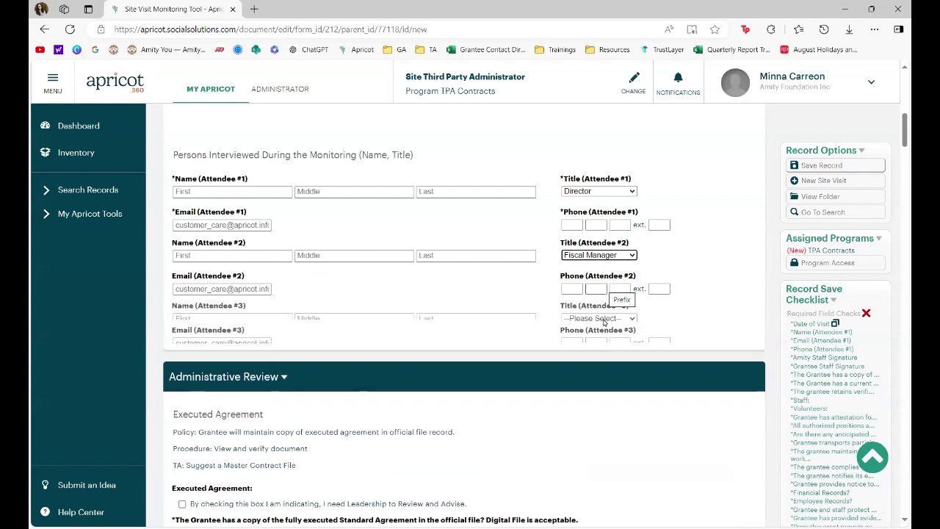
click(603, 318)
click(604, 362)
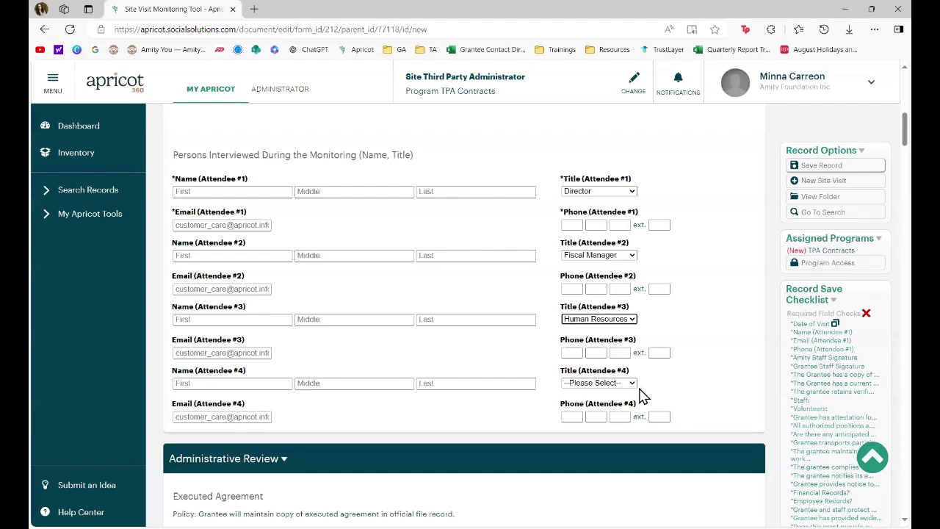
Set the title of Attendee #4 to Participant and of Attendee #5 to Staff
click(623, 384)
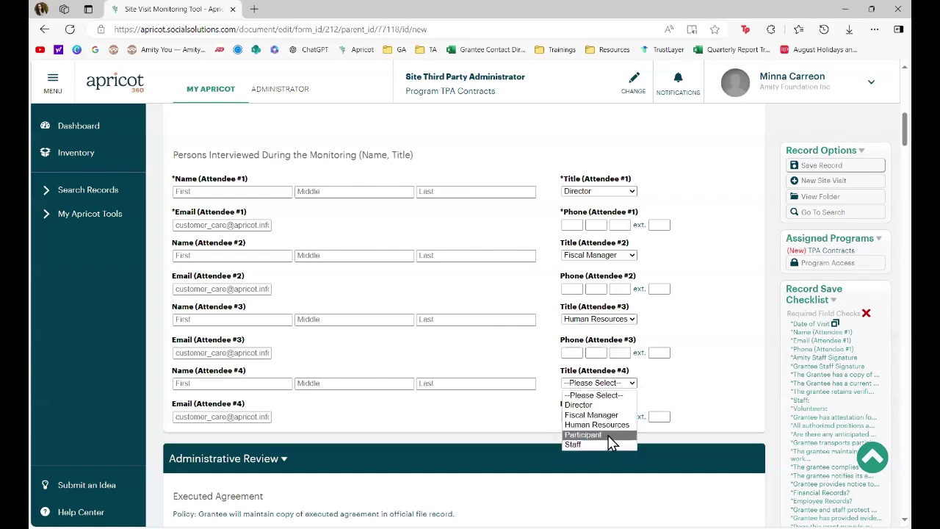
click(609, 435)
click(609, 447)
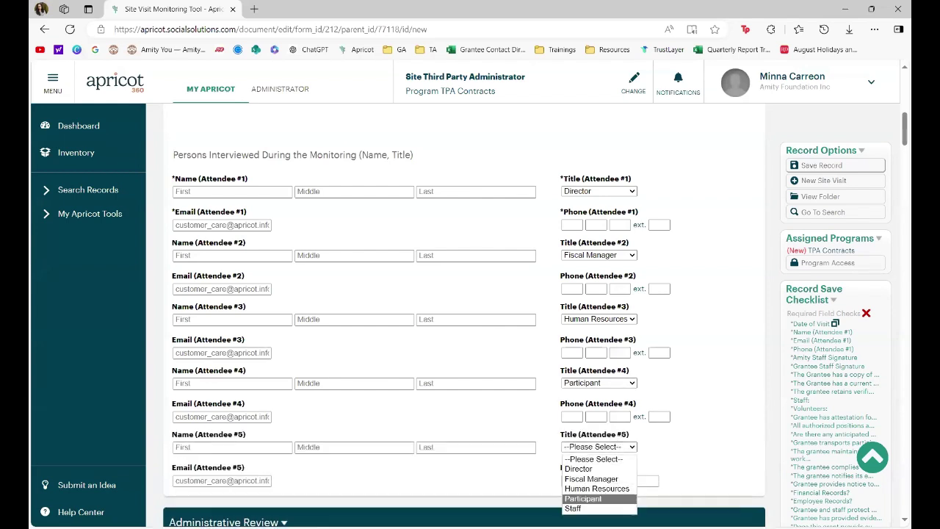
click(598, 509)
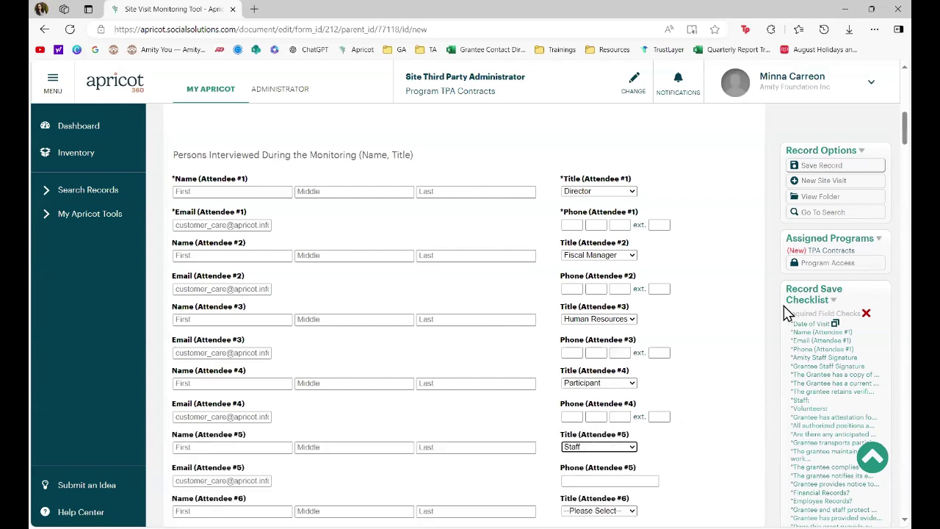
Download the Contract Section 8.7 document linked under Employment Eligibility Verification in the Administrative Review and open the PDF
scroll(884, 139, down, 5)
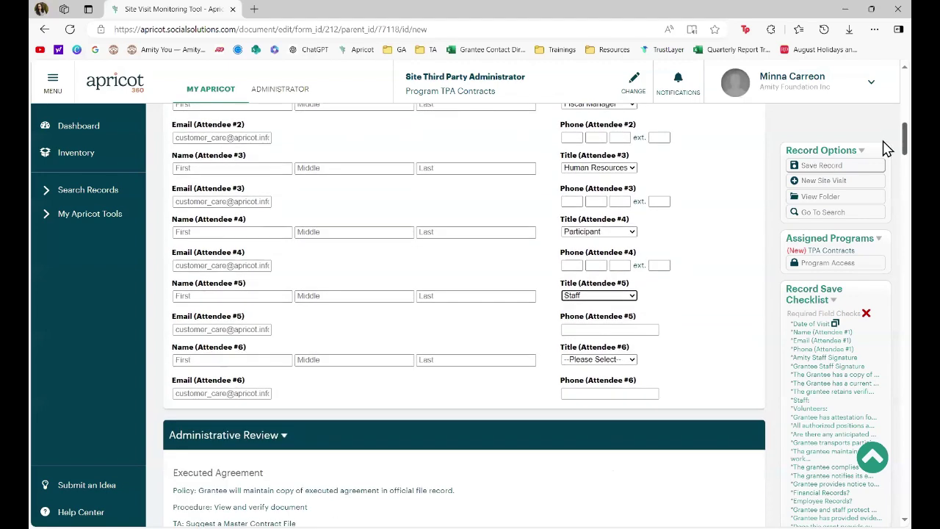
scroll(885, 168, down, 1)
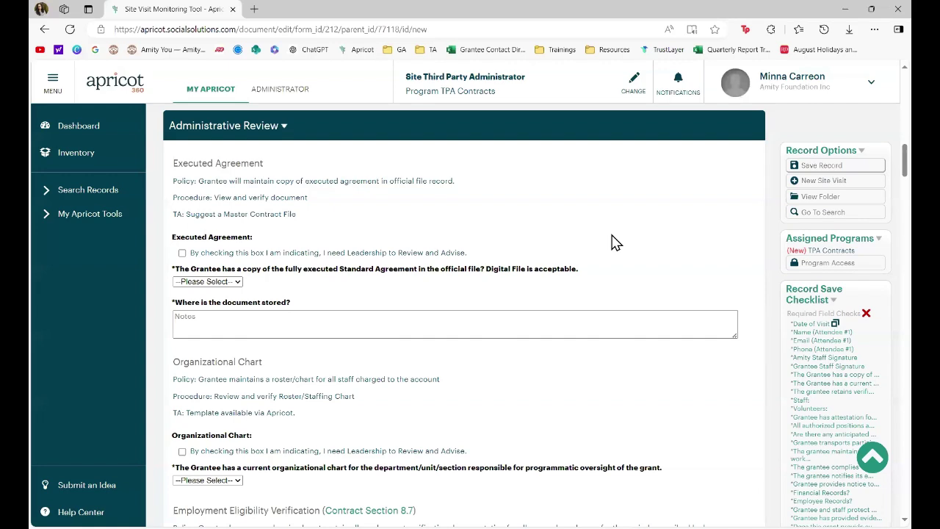
scroll(616, 243, down, 3)
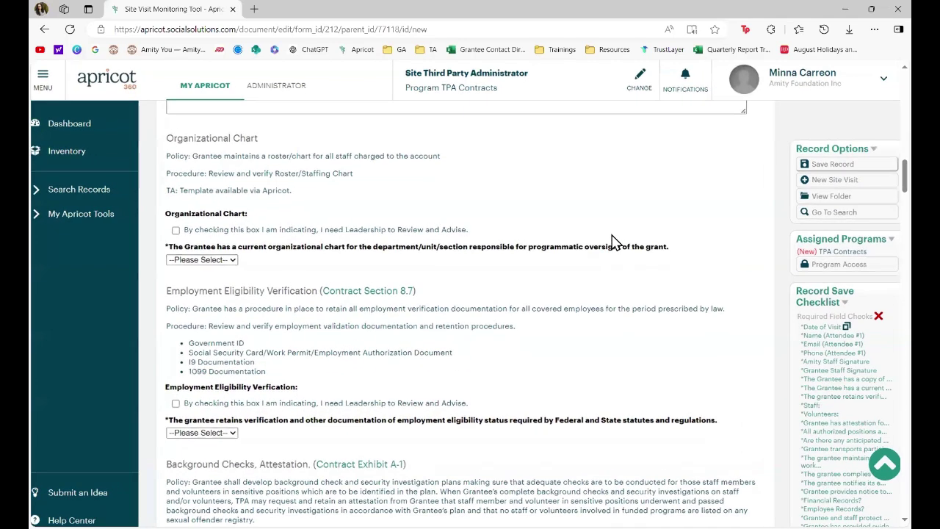
scroll(616, 243, up, 3)
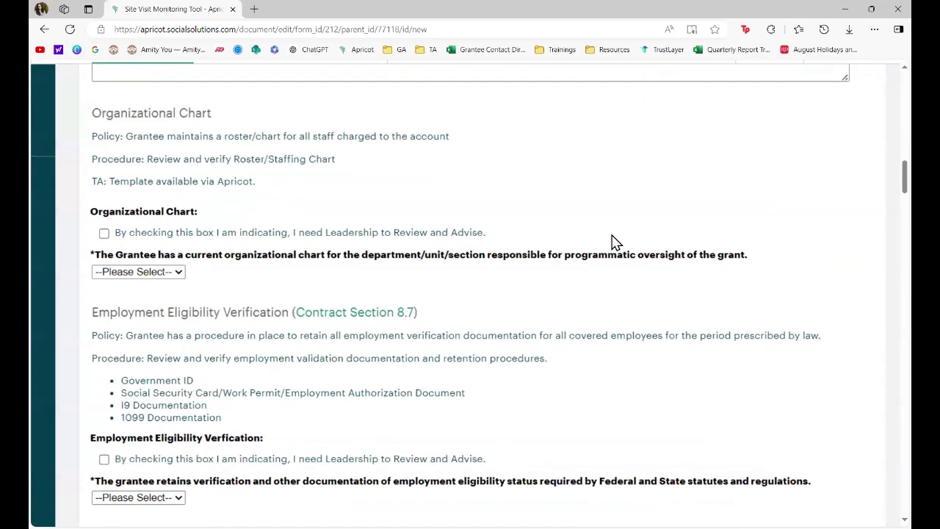
scroll(616, 242, up, 1)
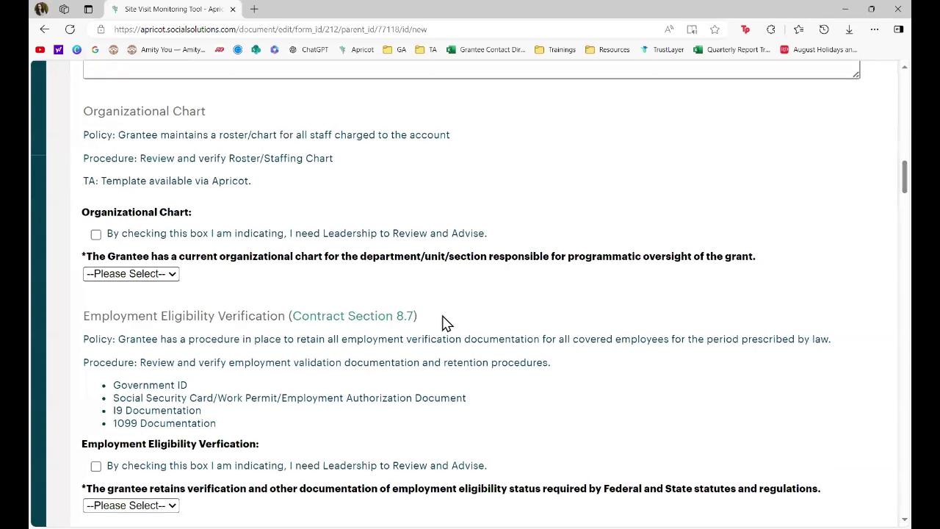
right_click(342, 320)
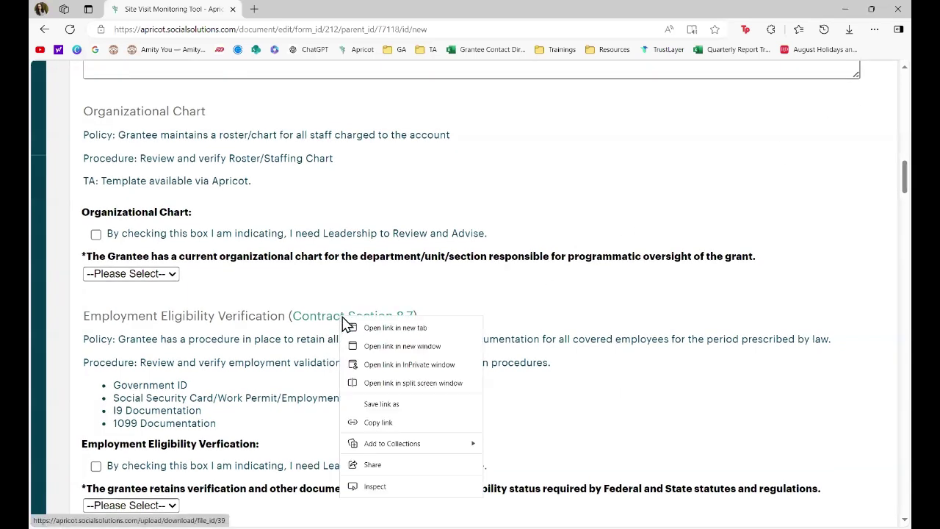
click(371, 332)
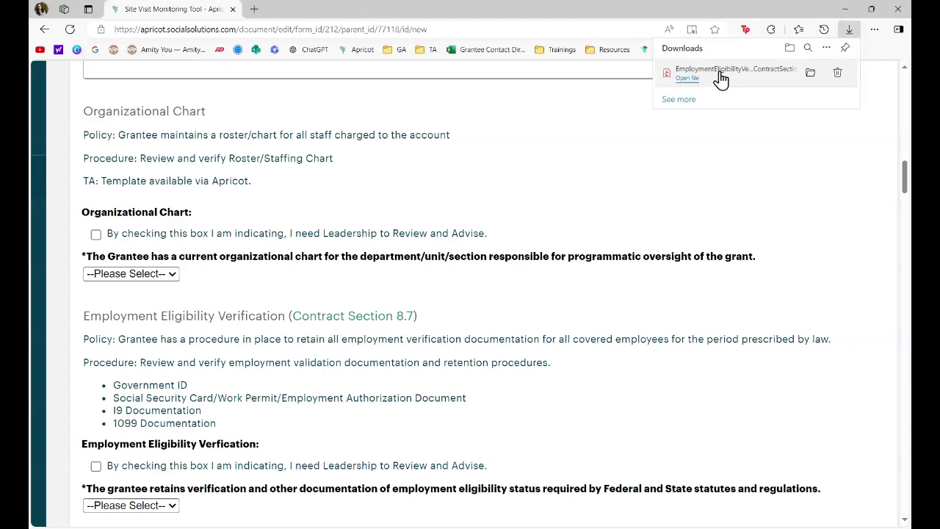
click(721, 80)
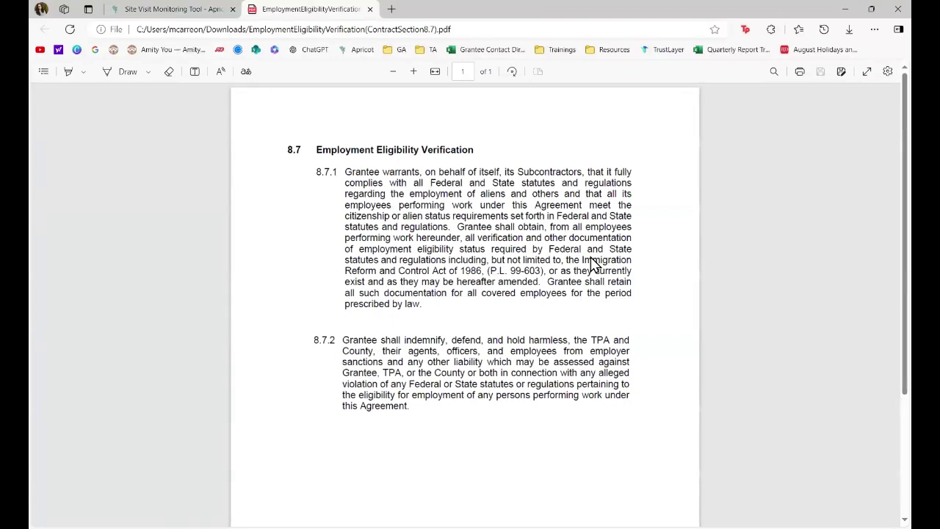
Enlarge the Employment Eligibility Verification PDF to read clauses 8.7.1 and 8.7.2, and return to the Site Visit Monitoring Tool form
scroll(611, 288, up, 2)
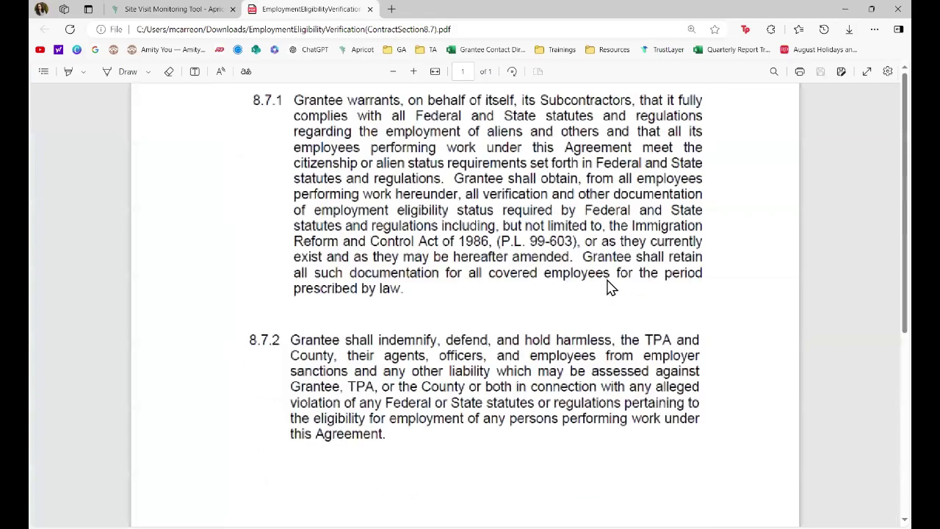
scroll(610, 288, up, 1)
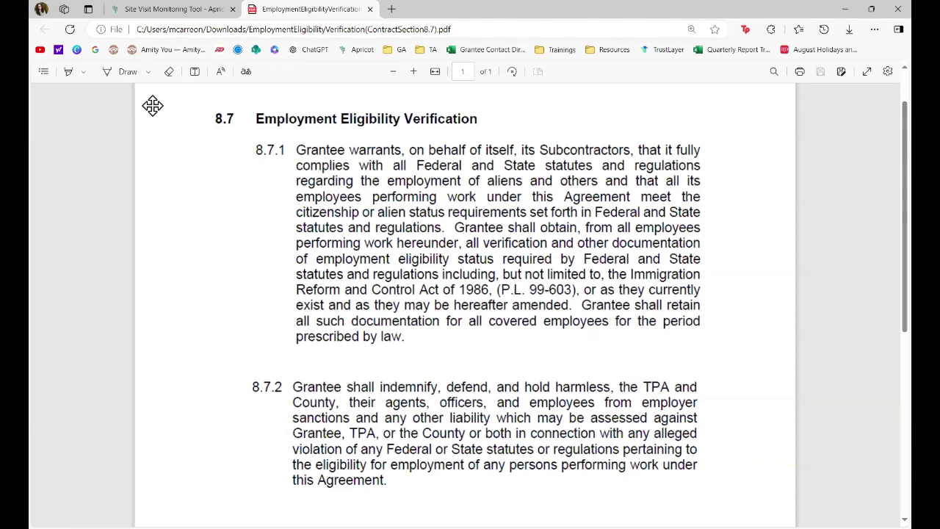
key(ctrl+shift+Tab)
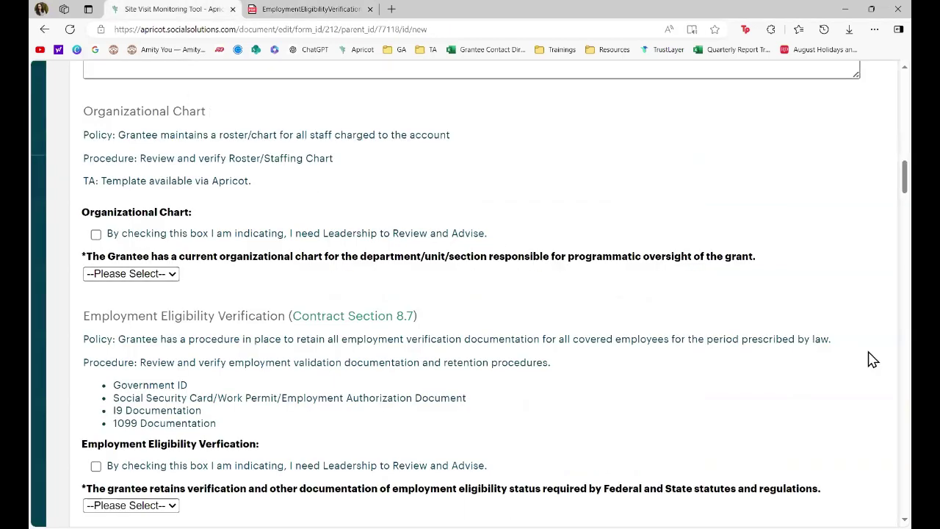
Download the Contract Exhibit A-1 document linked under Background Checks, Attestation and open the PDF, without leaving the unsaved form
scroll(873, 359, down, 3)
scroll(873, 359, down, 1)
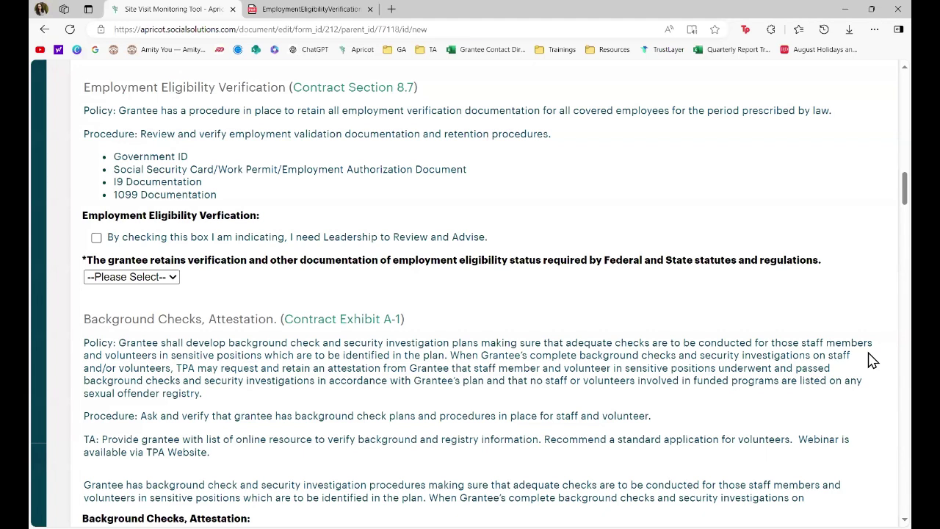
scroll(873, 360, down, 2)
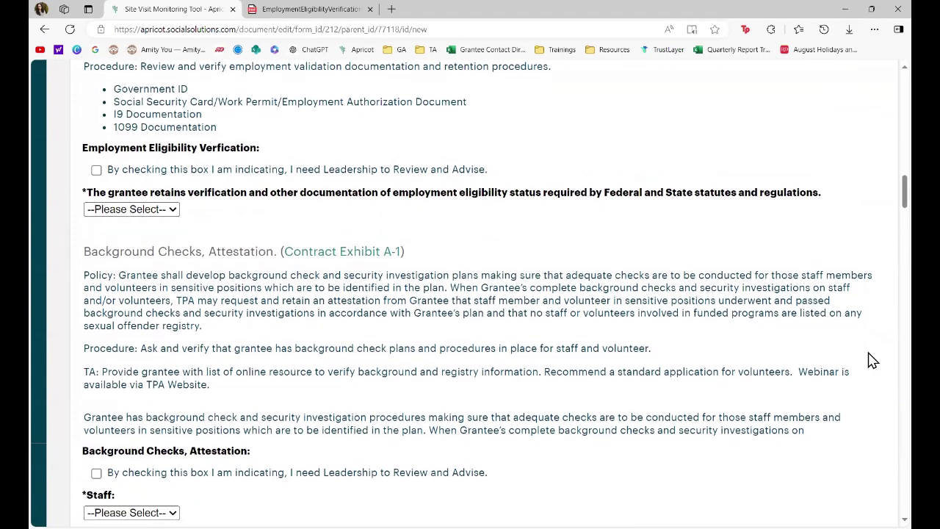
scroll(873, 360, down, 3)
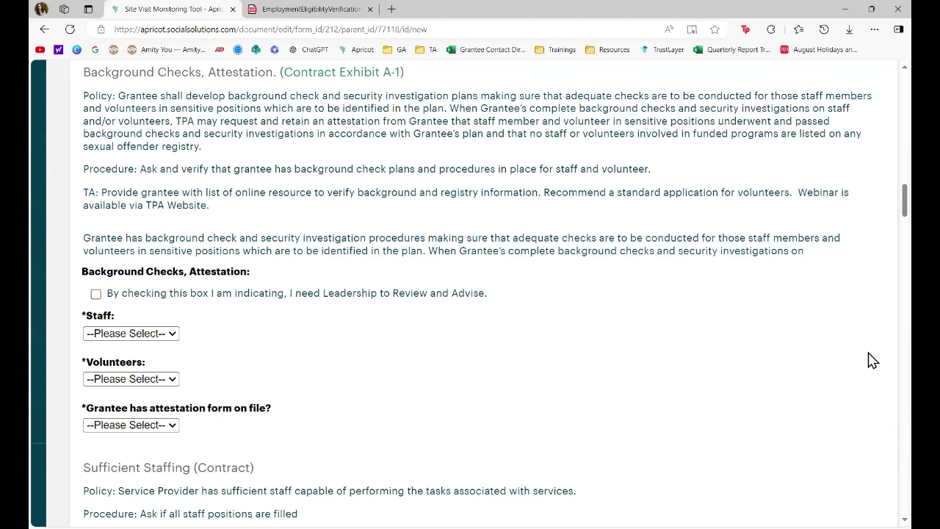
click(328, 79)
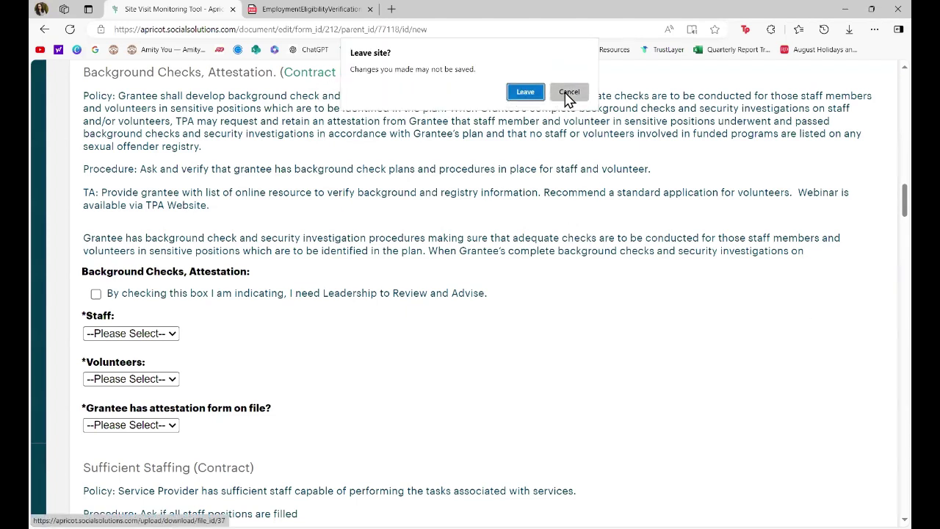
right_click(356, 73)
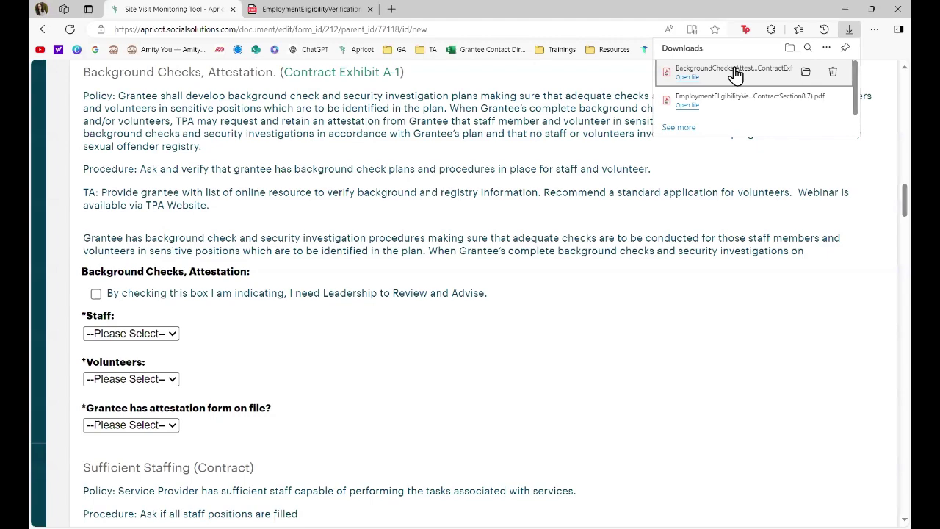
click(734, 73)
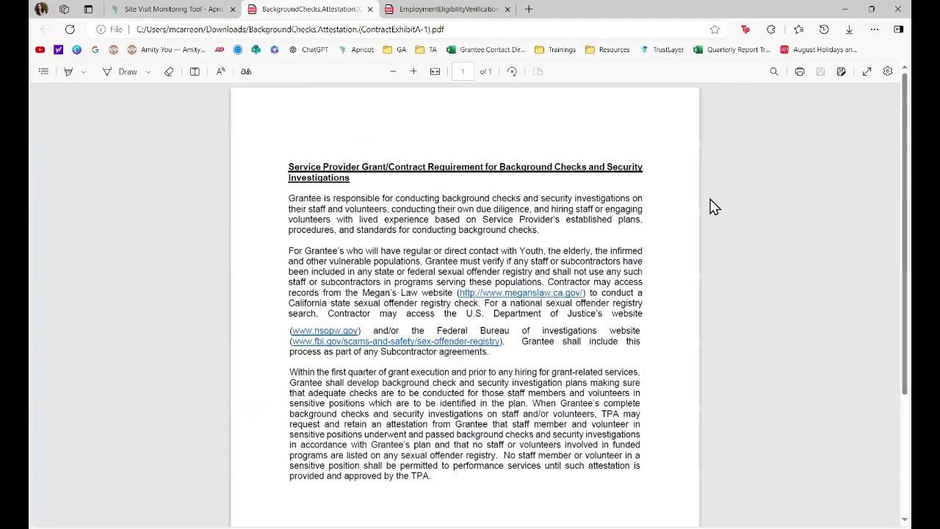
Read the enlarged background check and security investigation requirements through to the end, and return to the monitoring form
scroll(711, 206, up, 3)
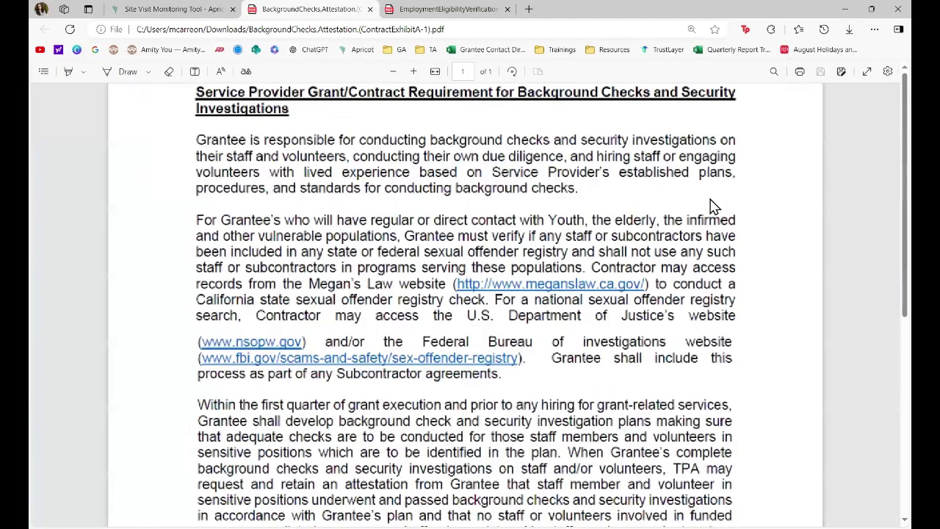
scroll(712, 207, up, 1)
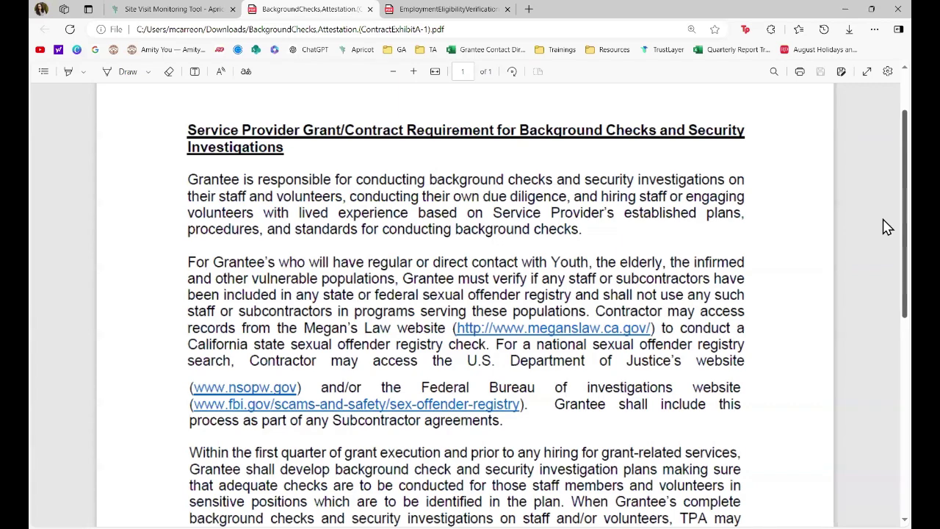
scroll(888, 227, down, 3)
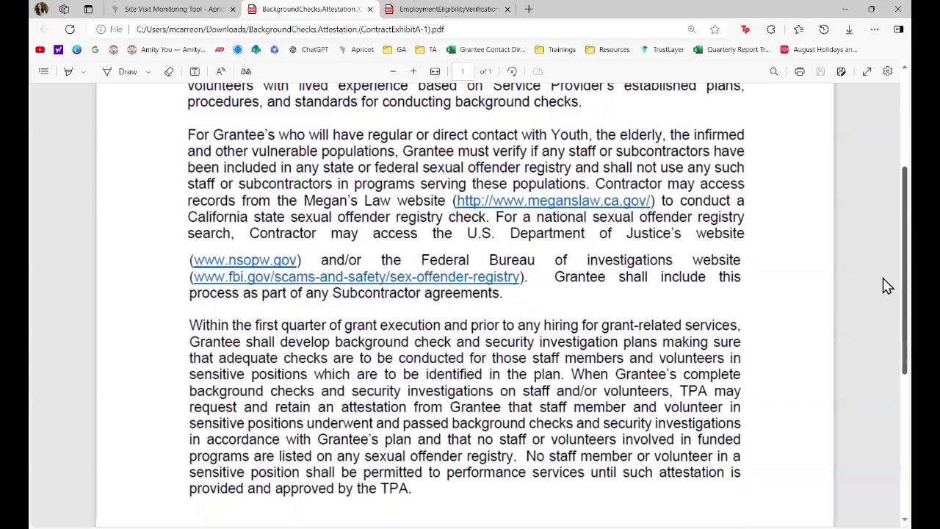
scroll(888, 290, down, 2)
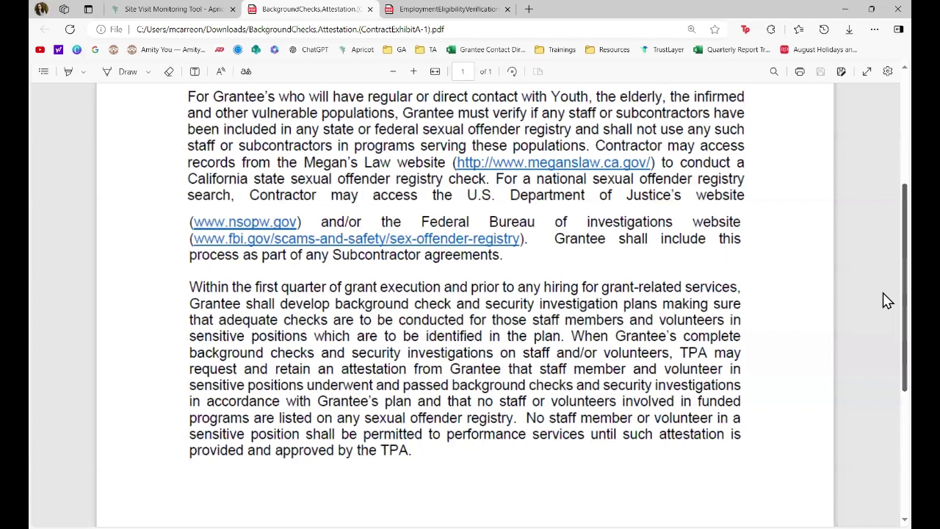
scroll(888, 316, down, 1)
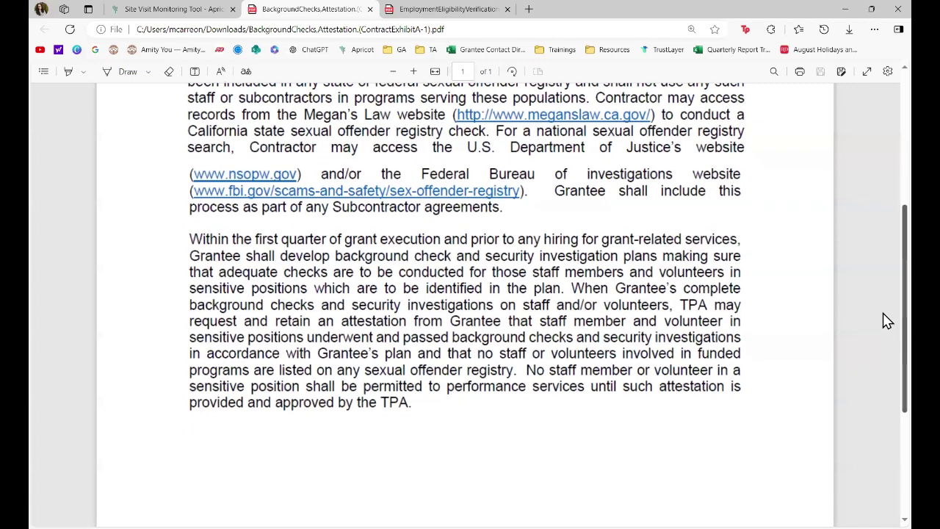
click(131, 16)
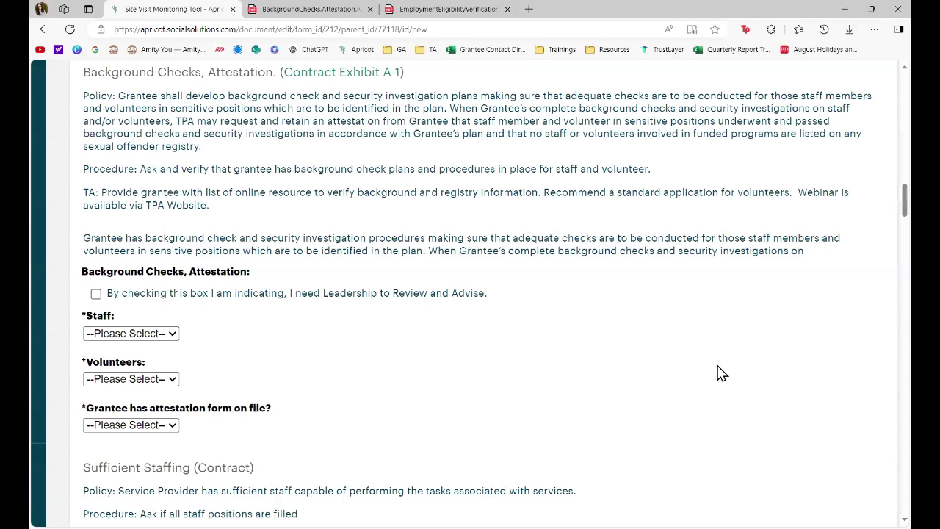
Answer No to all authorized positions being filled under Sufficient Staffing, and activate the notes field for unfilled positions
scroll(720, 373, down, 3)
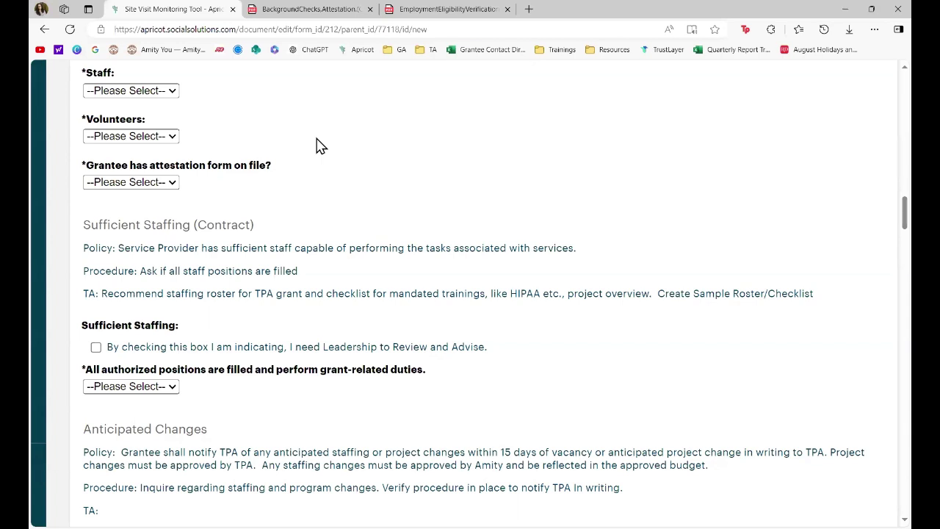
click(152, 96)
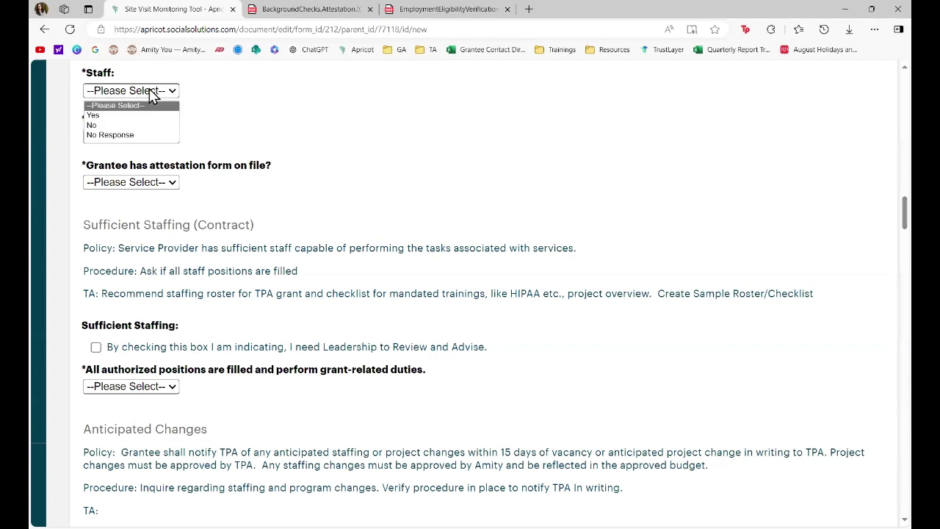
click(144, 393)
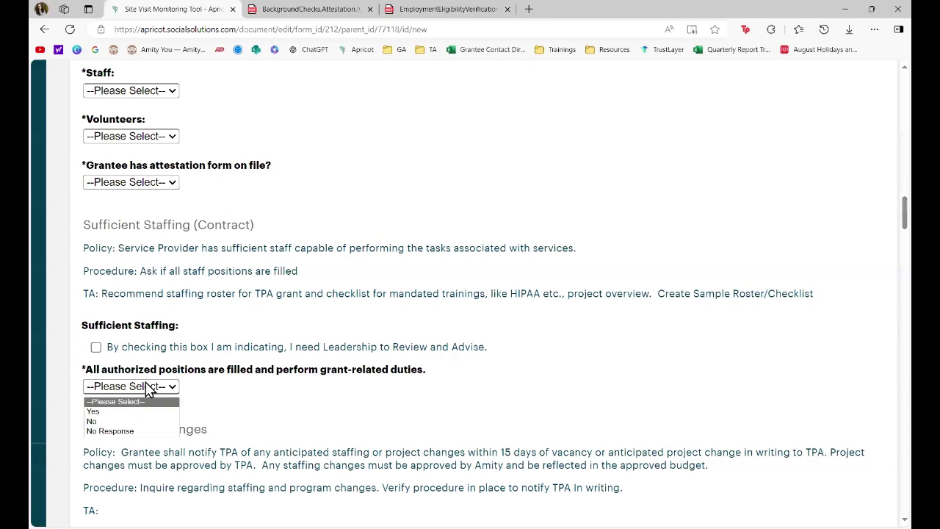
click(146, 422)
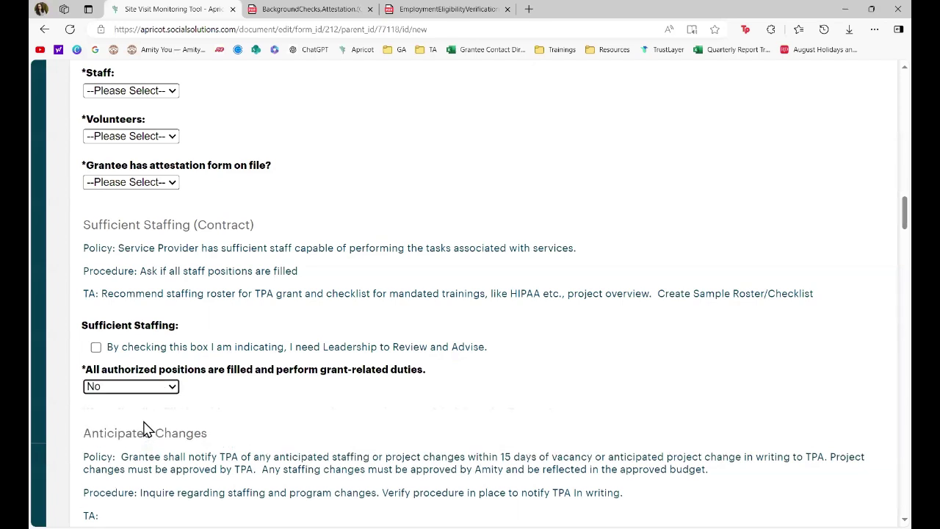
click(165, 448)
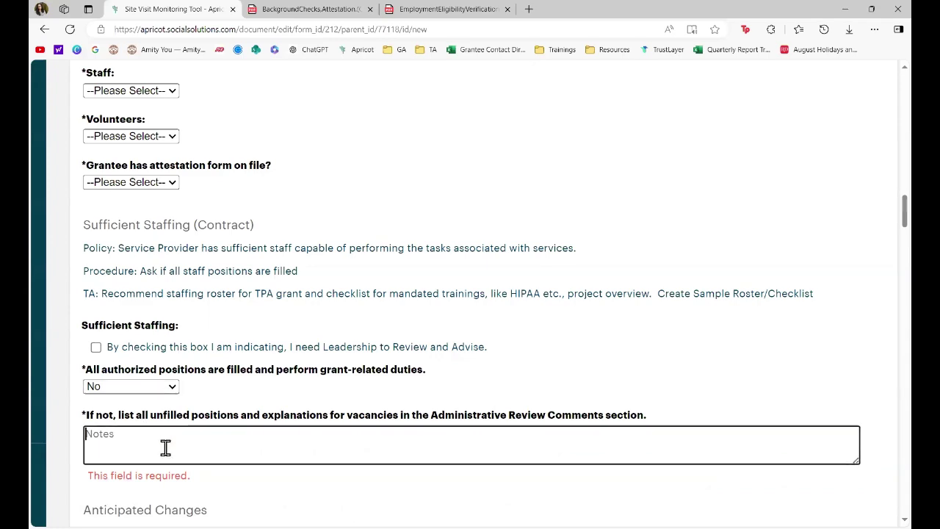
Review the Anticipated Changes, Auto Insurance Requirements and Workers Compensation sections of the Administrative Review
scroll(164, 448, down, 5)
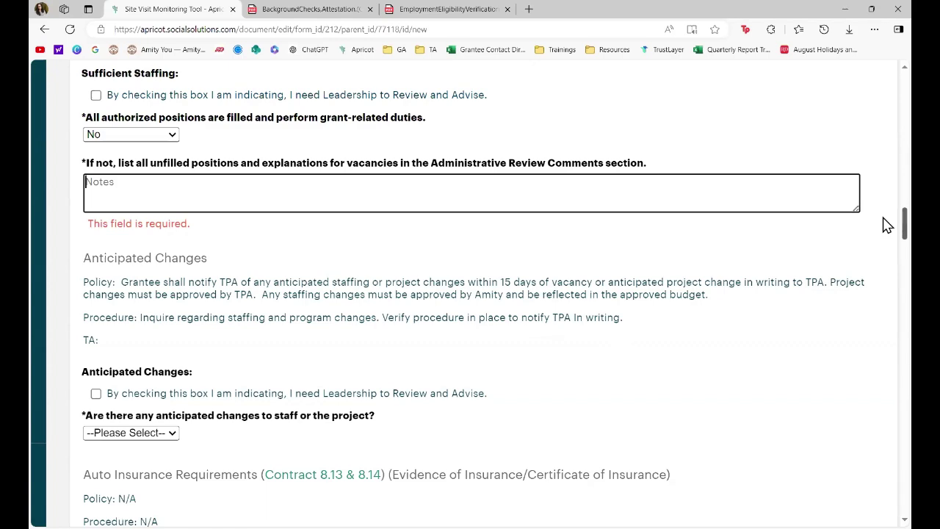
scroll(887, 225, down, 3)
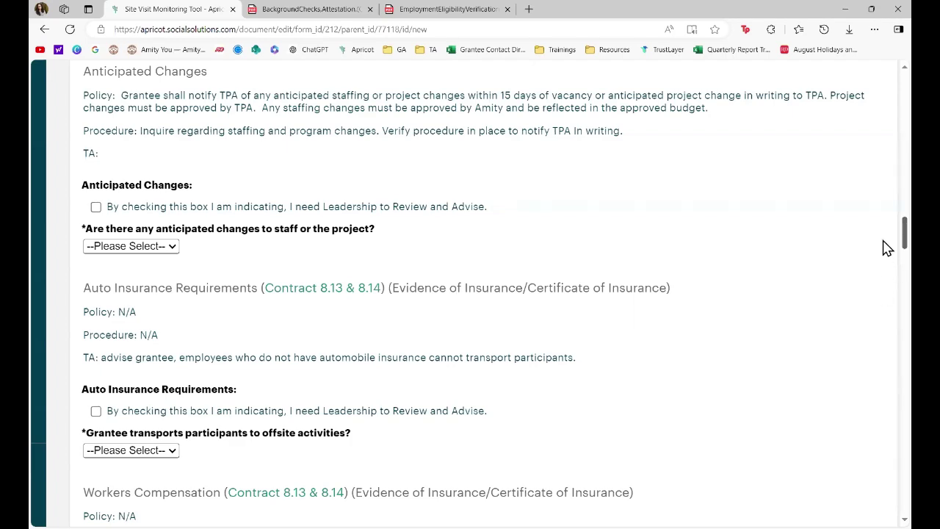
scroll(888, 247, down, 2)
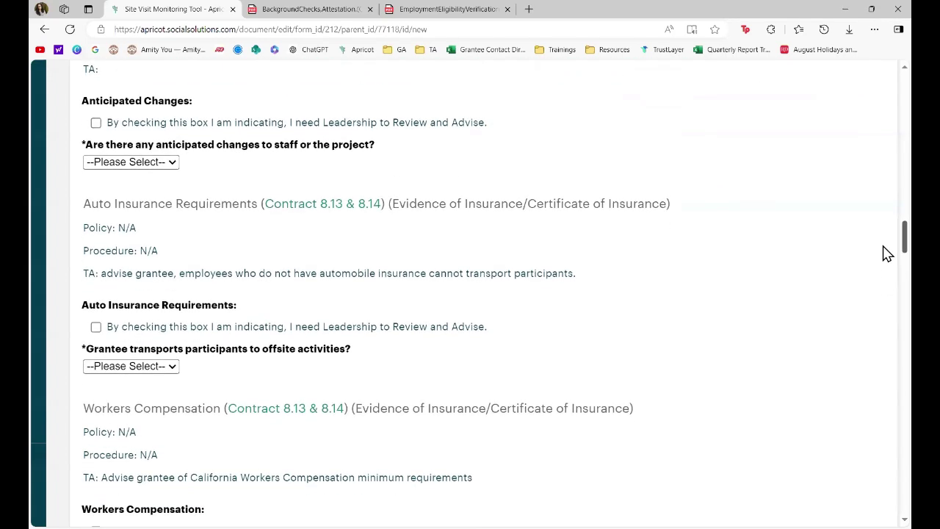
scroll(888, 253, up, 2)
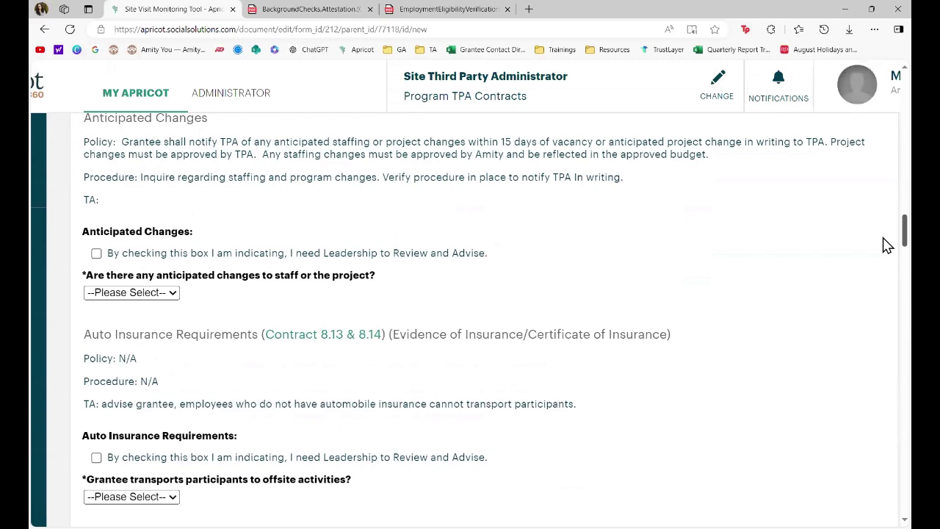
scroll(888, 245, up, 1)
scroll(887, 245, down, 1)
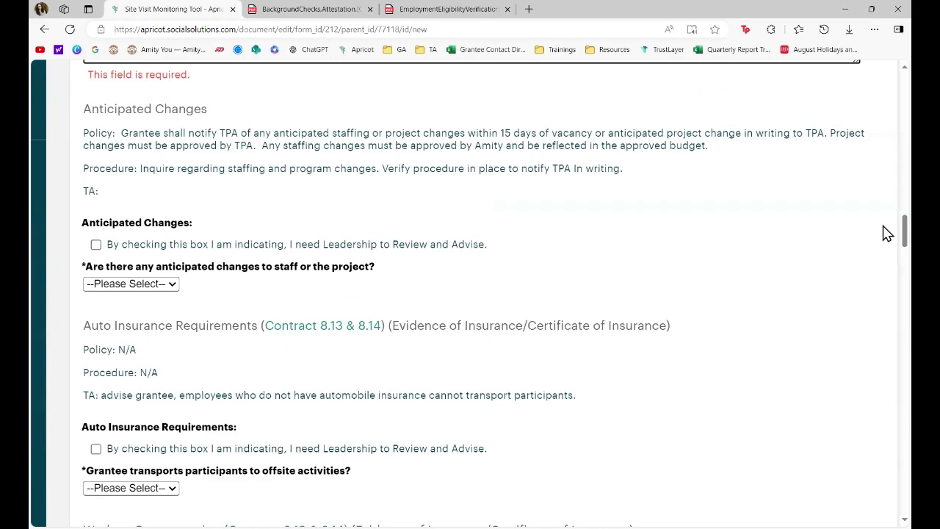
scroll(887, 235, down, 3)
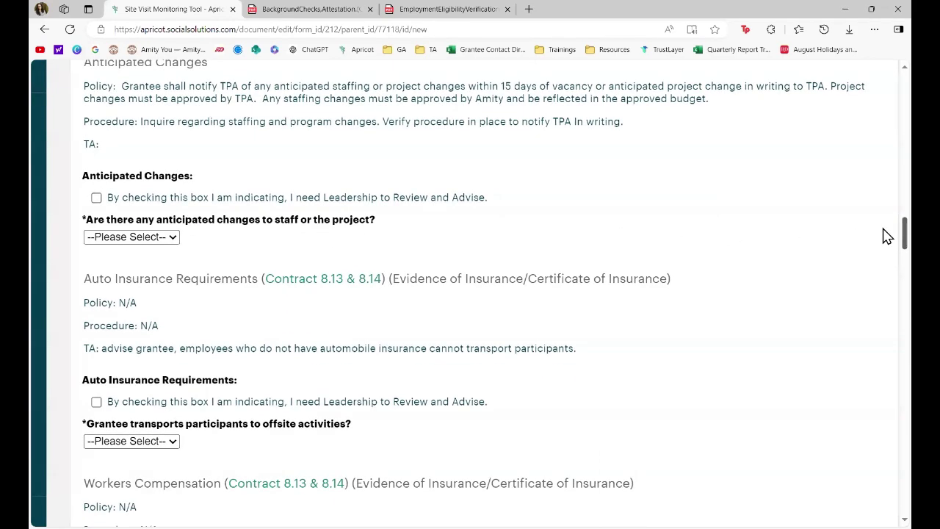
scroll(887, 242, down, 2)
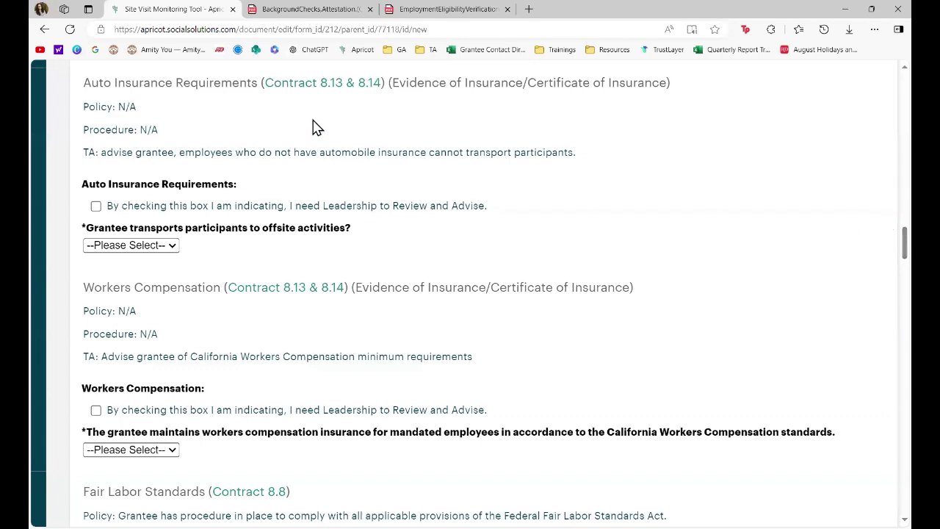
Answer No to the grantee transporting participants to offsite activities, and activate the notes field for when insurance will be acquired
click(162, 247)
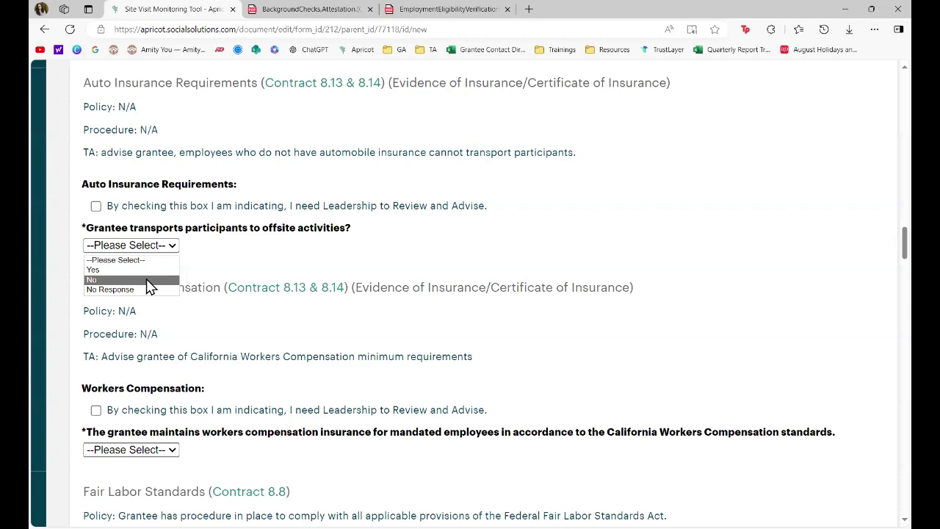
click(150, 285)
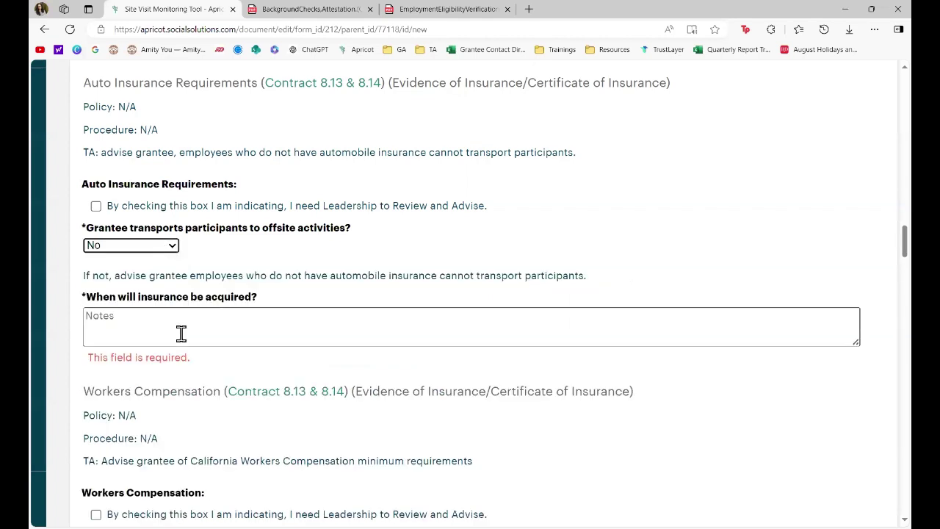
click(182, 334)
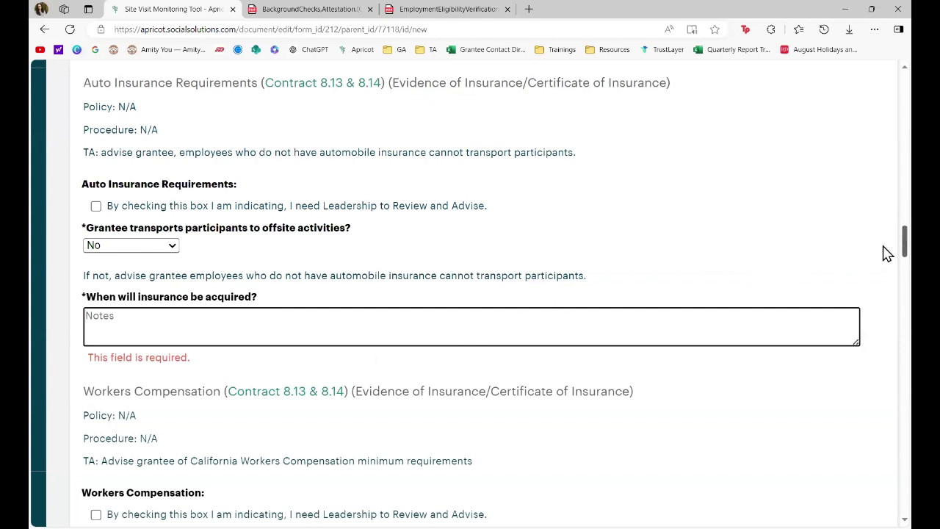
Answer No to the grantee maintaining workers compensation insurance, and activate the notes field for when it will be acquired
scroll(886, 255, down, 2)
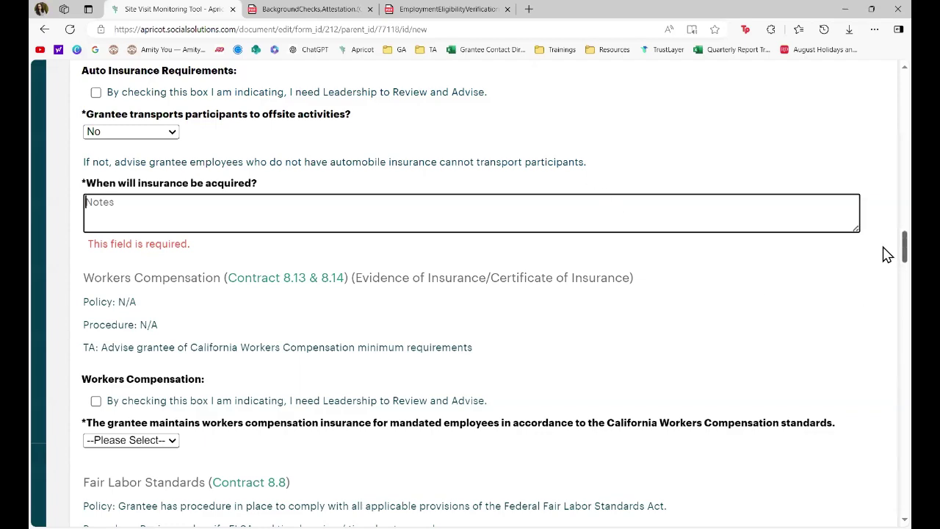
scroll(887, 254, down, 3)
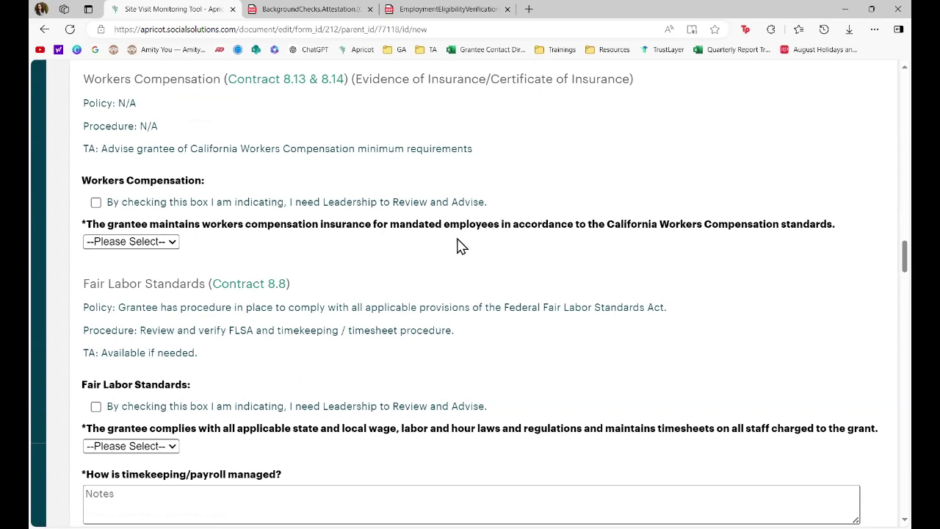
click(147, 244)
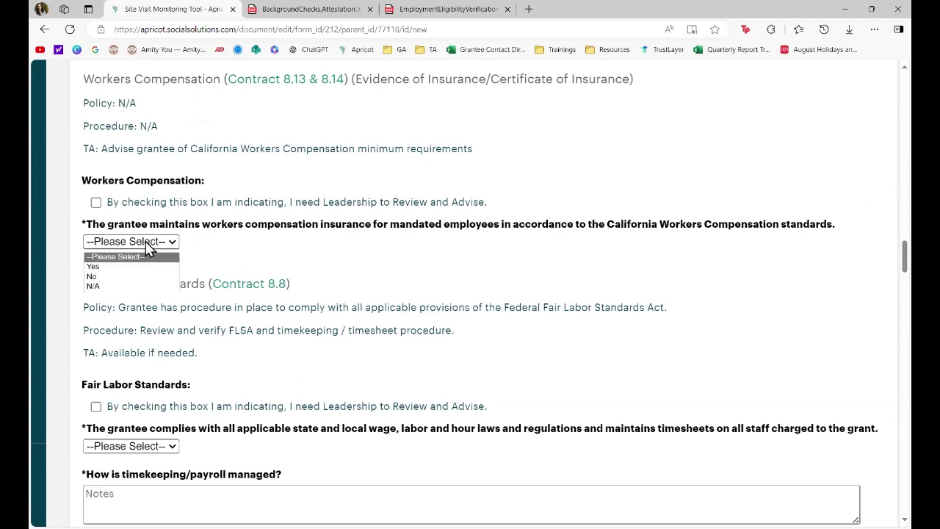
click(134, 278)
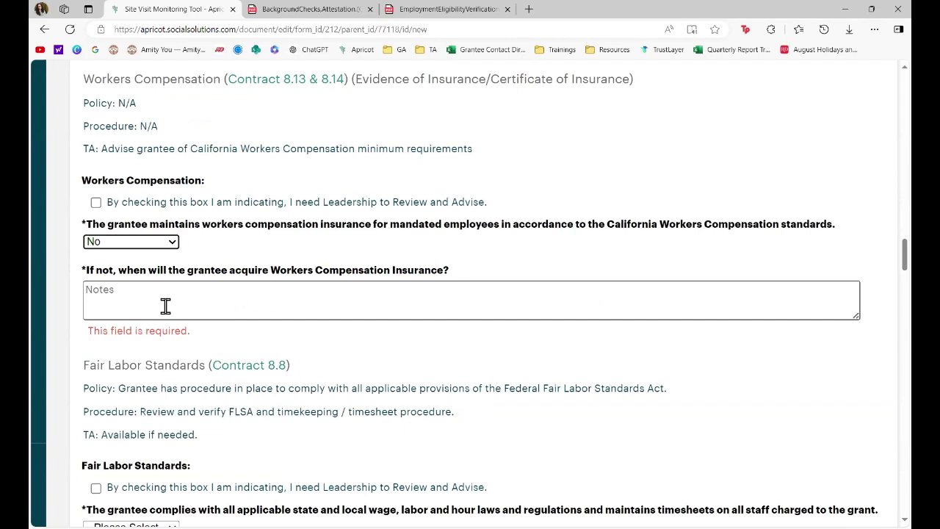
click(165, 307)
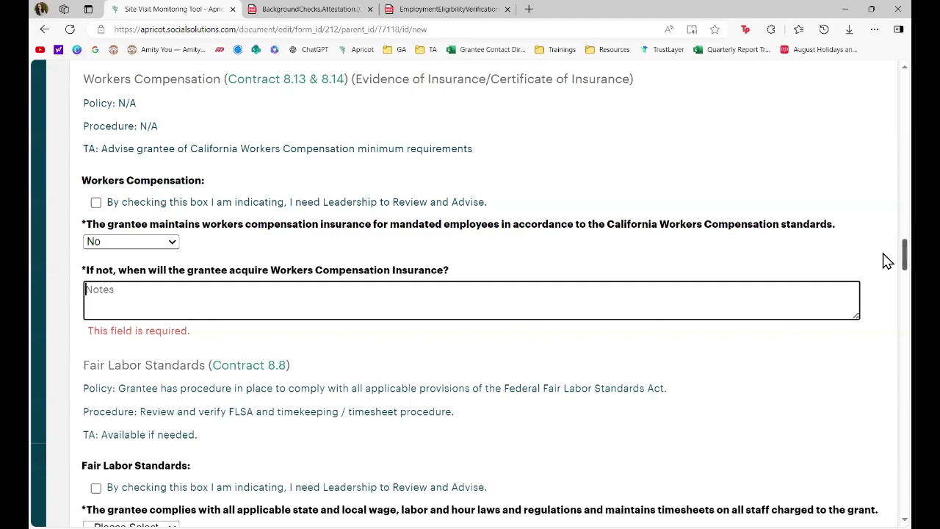
Answer No under Fair Labor Standards to the grantee complying with wage, labor and hour laws and maintaining timesheets
scroll(887, 265, down, 3)
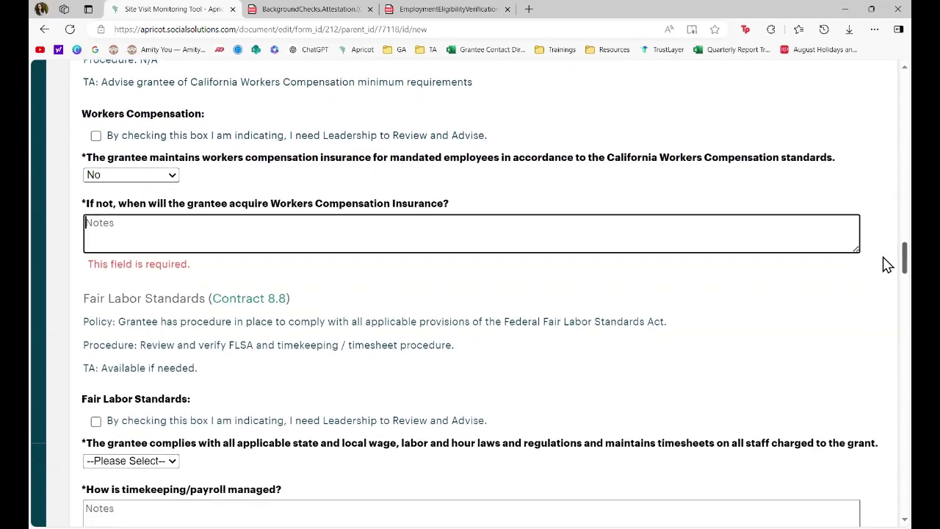
scroll(888, 270, down, 1)
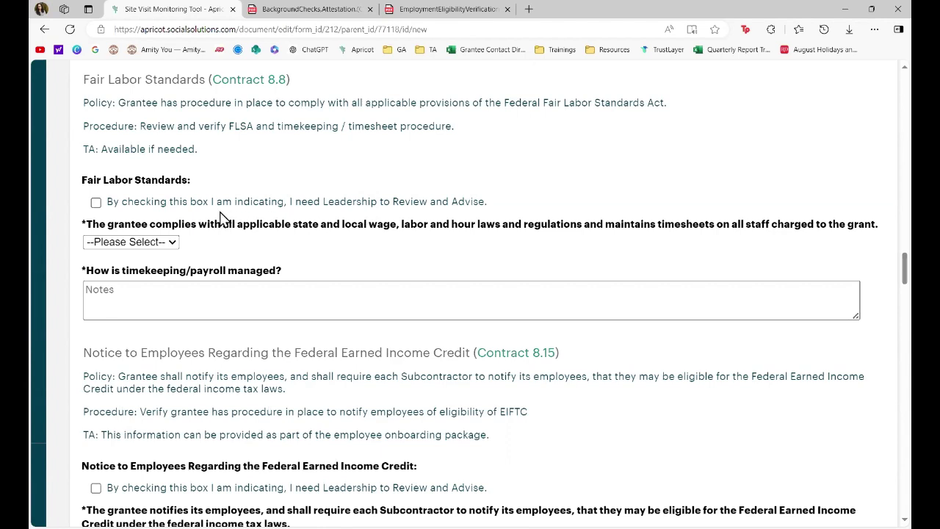
click(173, 244)
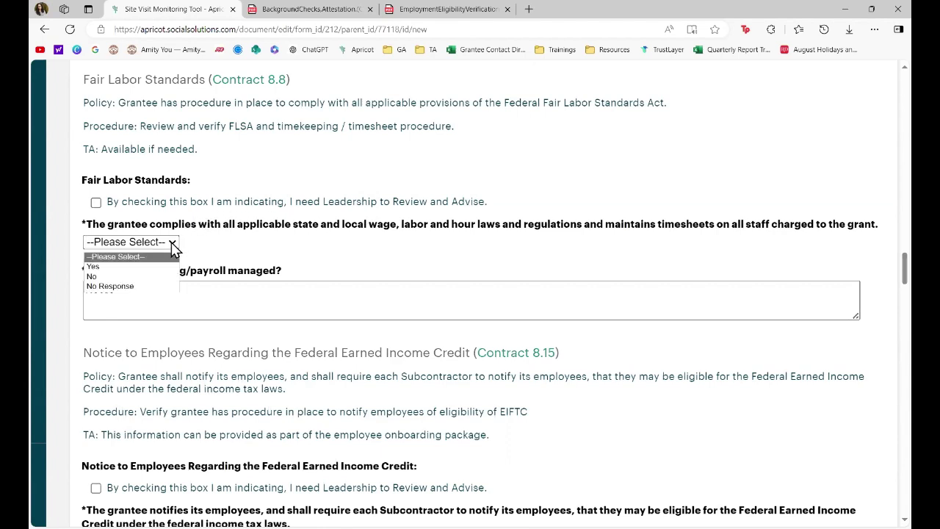
click(153, 276)
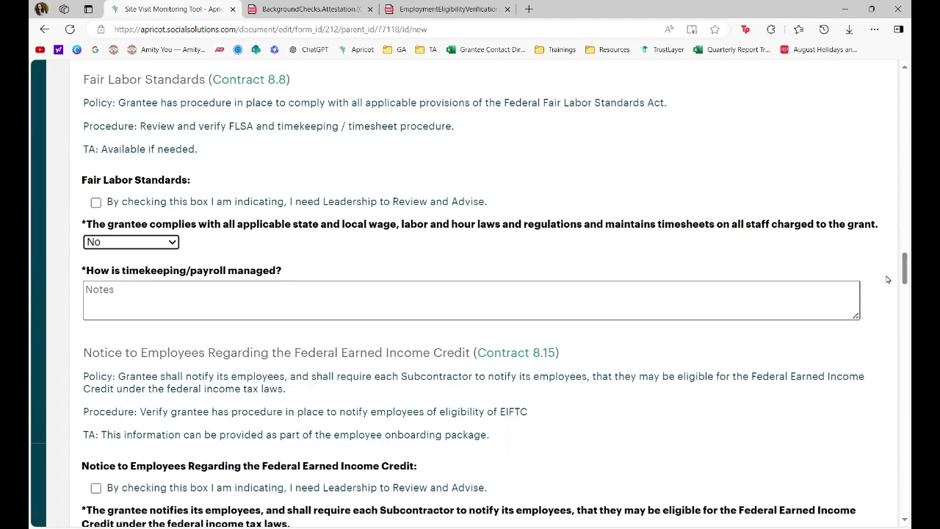
Set the Federal Earned Income Credit employee notification answer to No Response, and activate the notes field on how employees are notified
scroll(886, 276, down, 2)
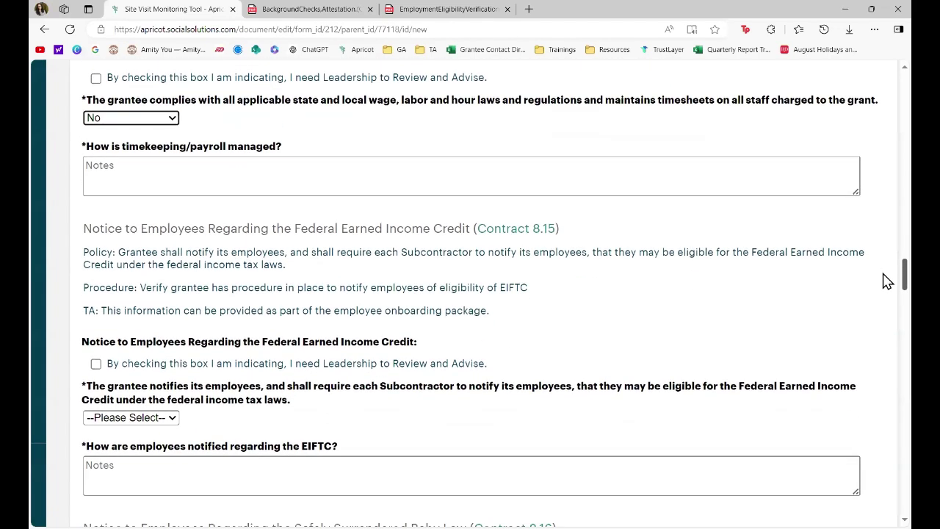
scroll(416, 147, down, 1)
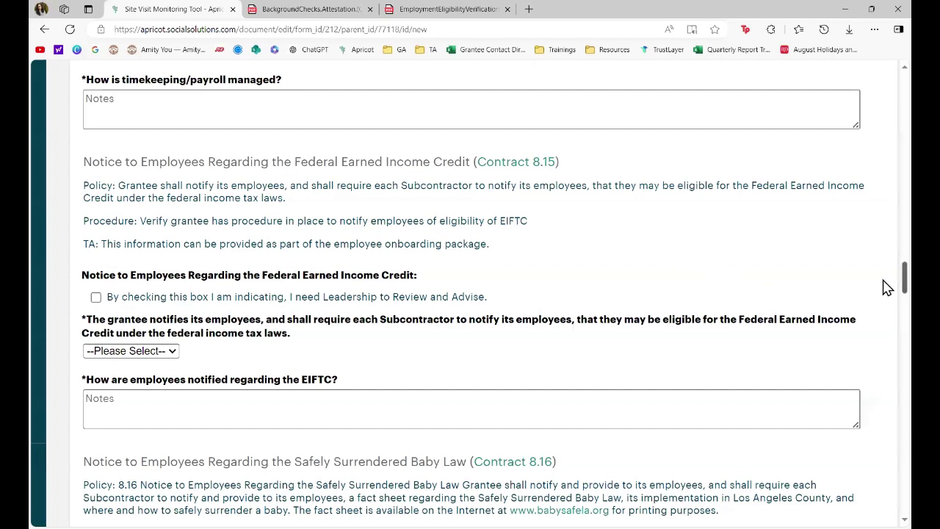
scroll(888, 285, down, 2)
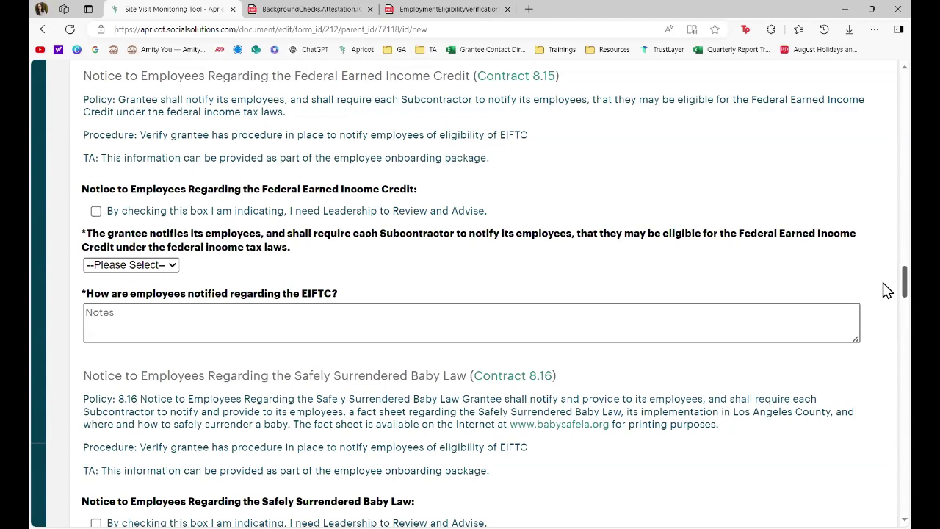
click(140, 305)
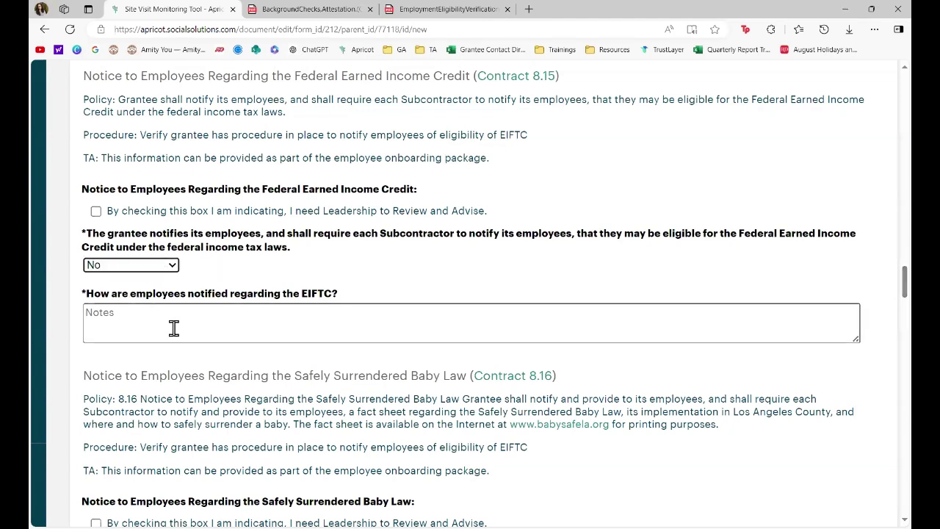
click(158, 269)
click(150, 291)
click(151, 268)
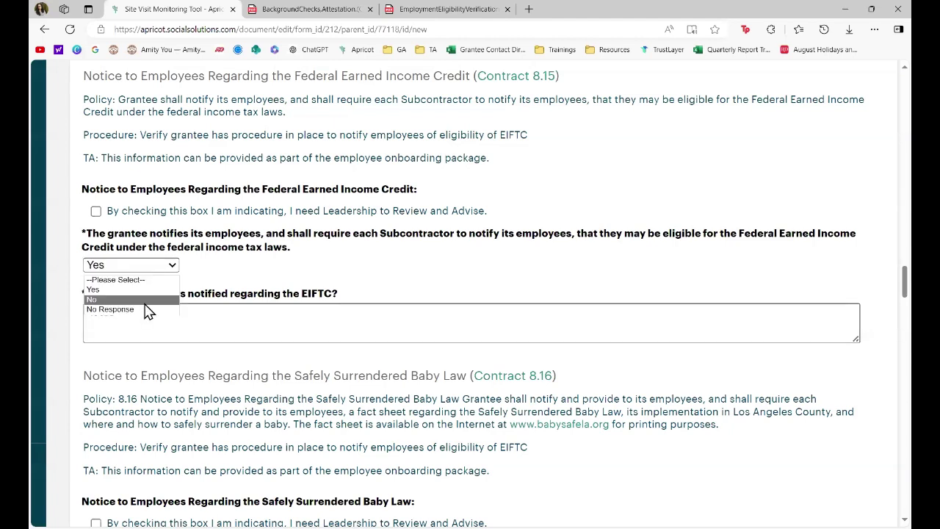
click(147, 309)
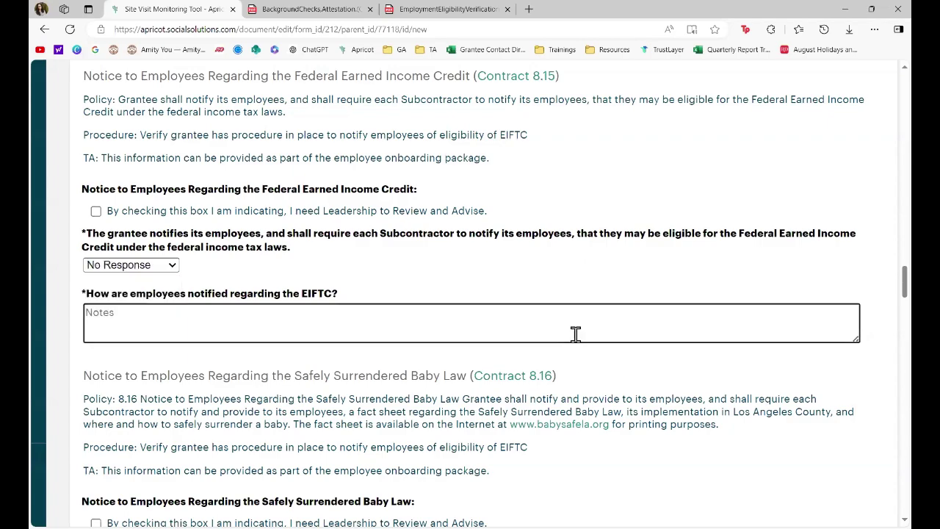
Review the Safely Surrendered Baby Law notice section and the Record Retention and Inspection-Audit Settlement section
scroll(888, 287, down, 4)
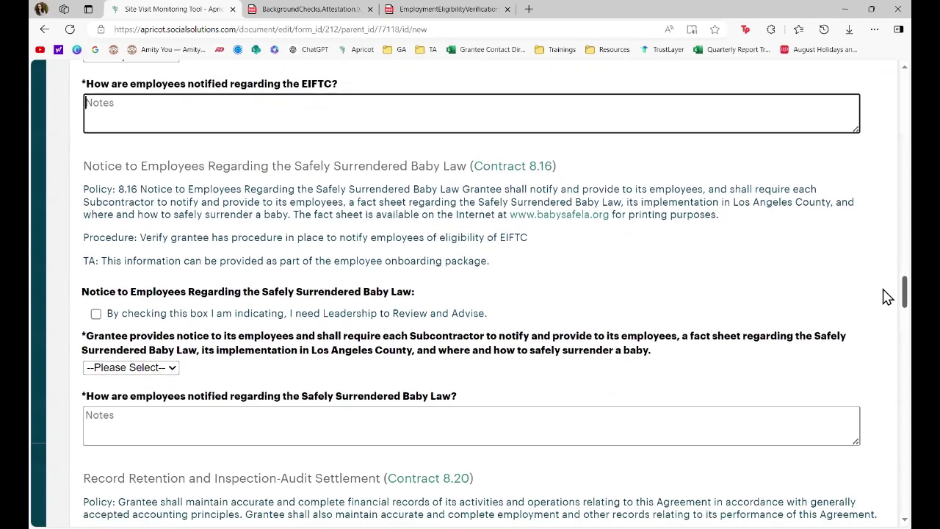
scroll(887, 300, down, 1)
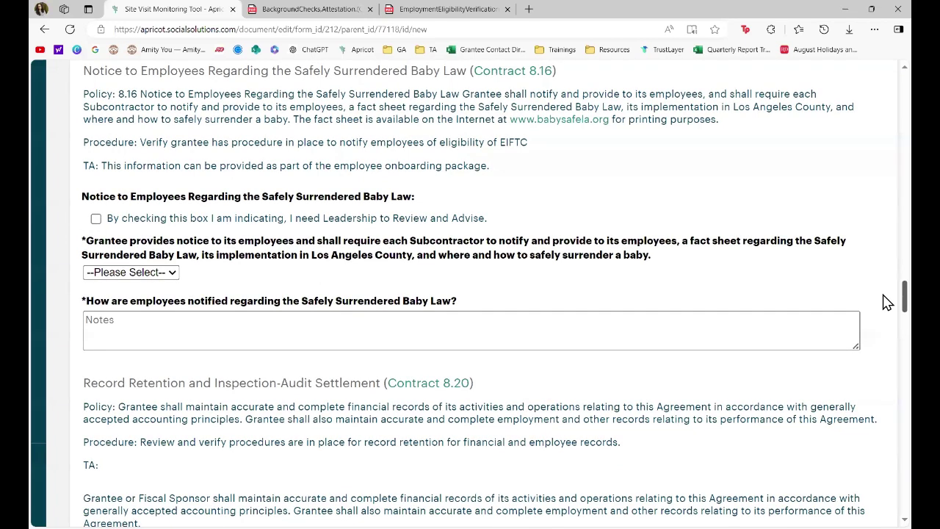
scroll(888, 302, up, 1)
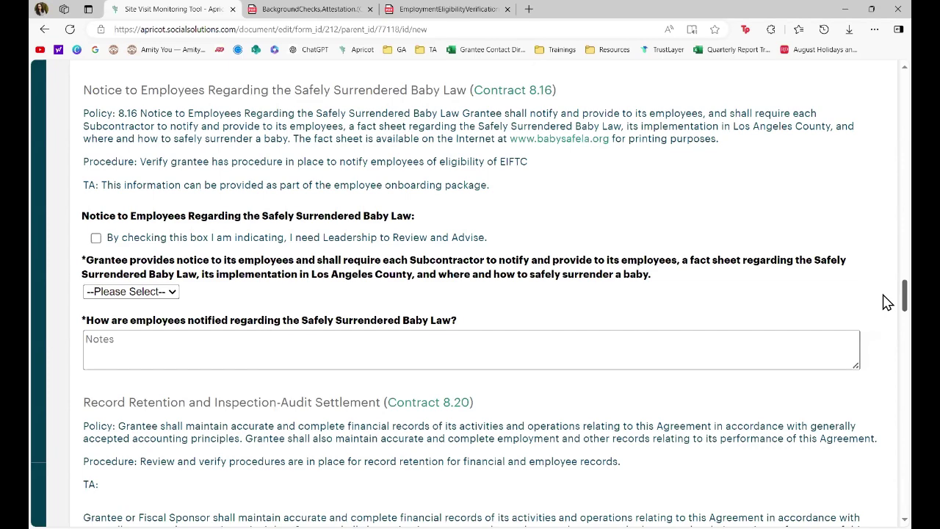
scroll(888, 303, down, 2)
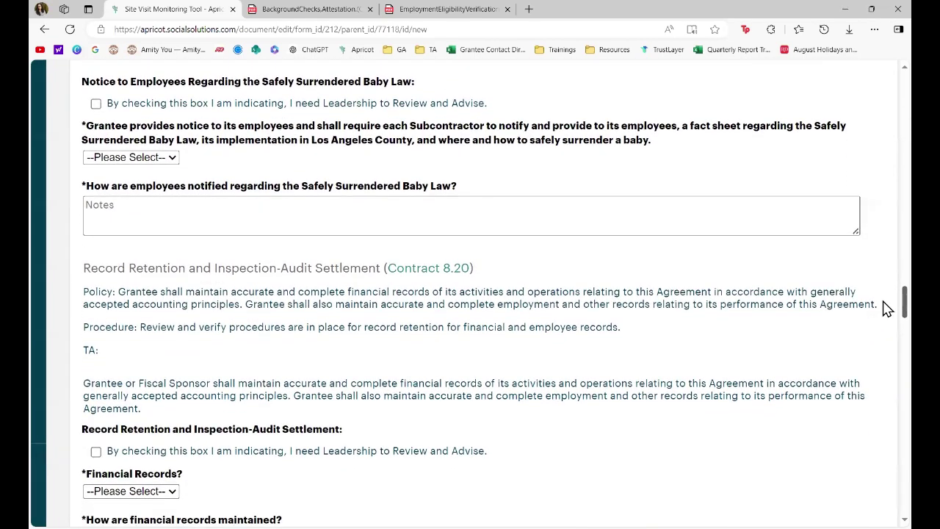
scroll(887, 309, down, 1)
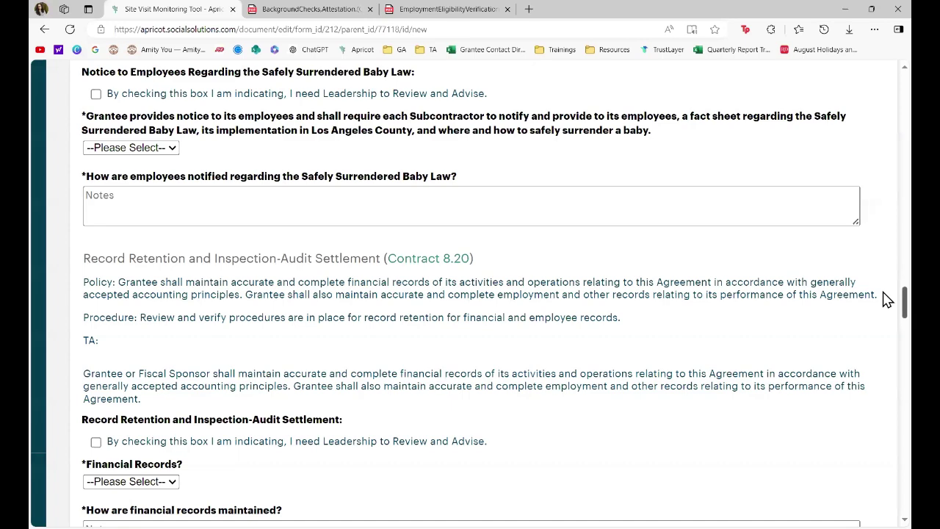
scroll(888, 300, down, 2)
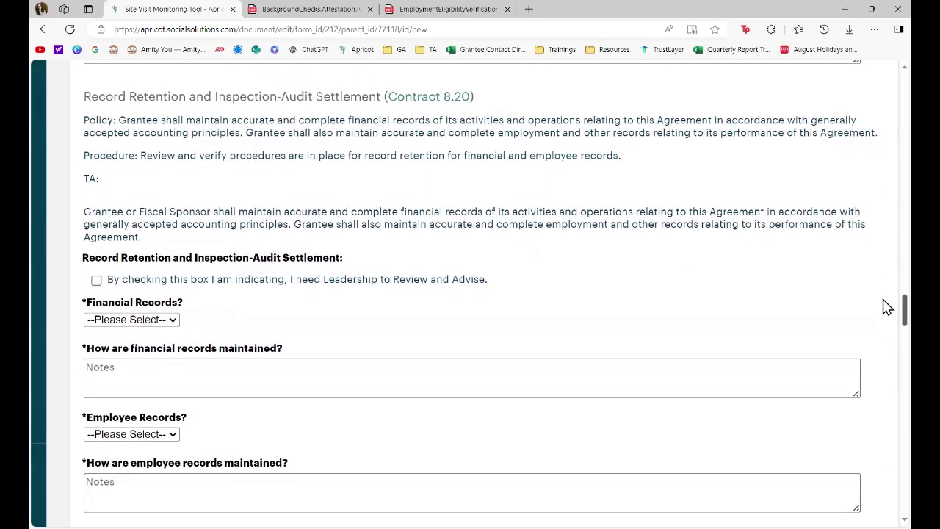
scroll(888, 307, down, 1)
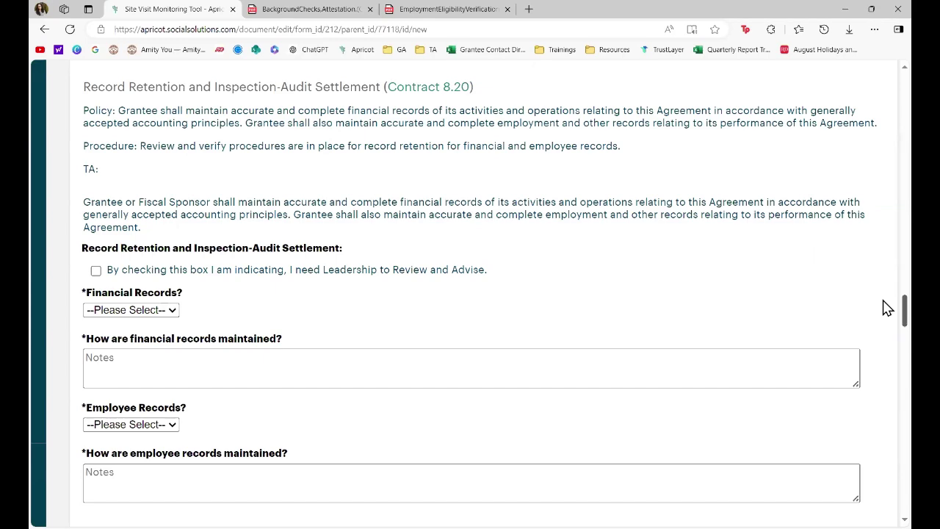
View the answer choices for Financial Records and Employee Records under Record Retention, leaving both questions unanswered
scroll(886, 308, down, 3)
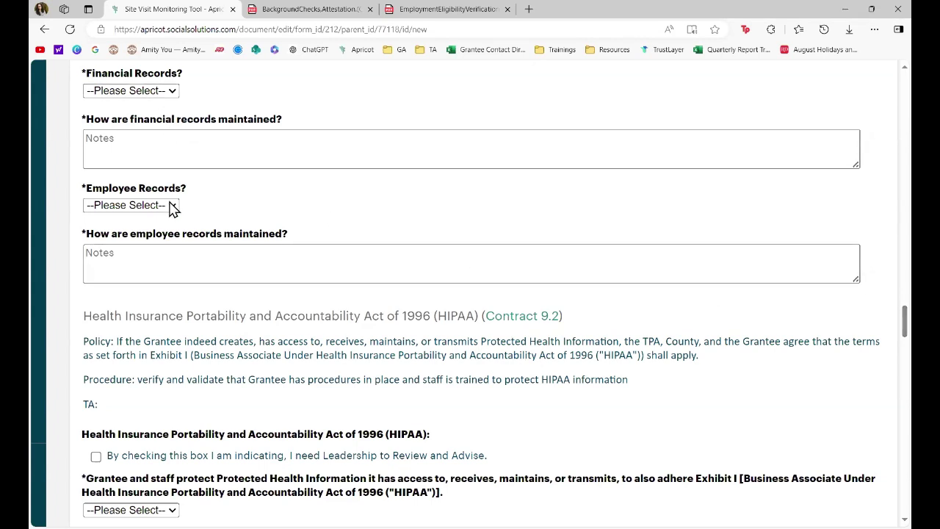
click(160, 90)
click(162, 199)
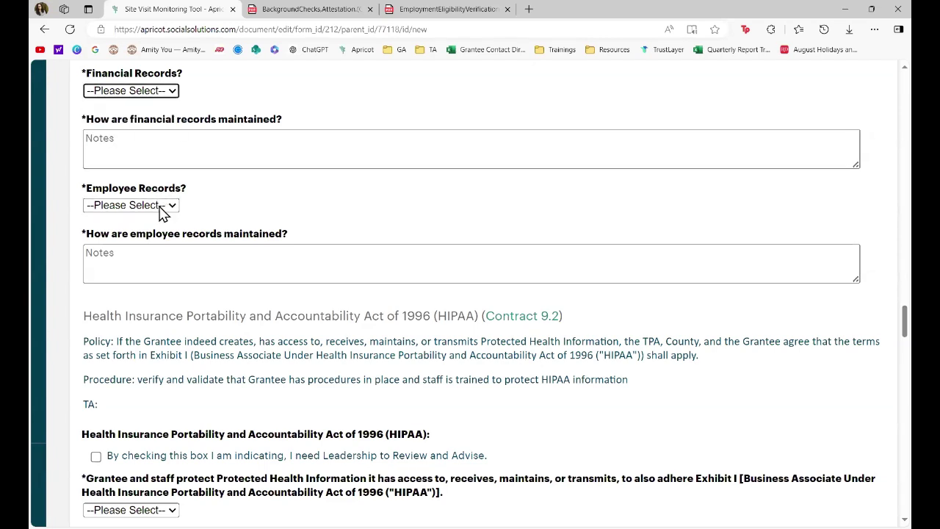
click(163, 206)
click(826, 405)
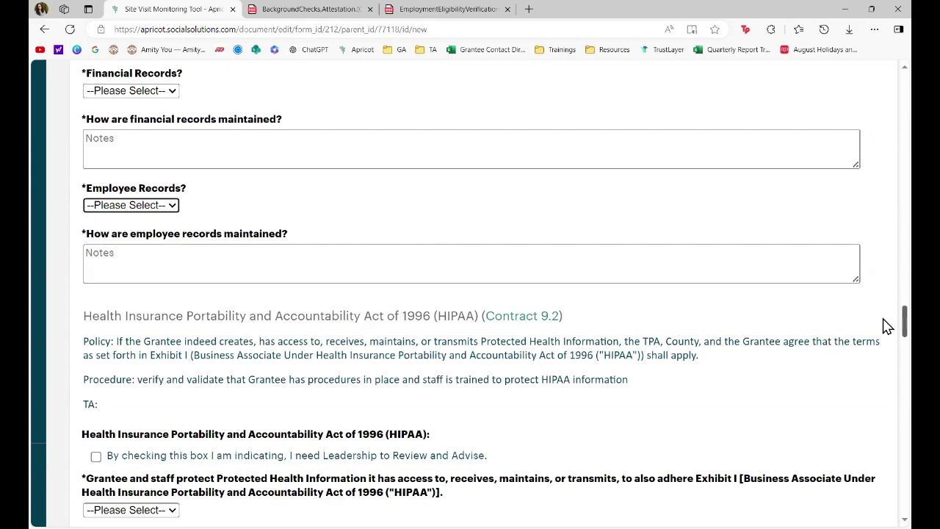
Review the HIPAA, Grievance Procedure and Subcontracts sections through to the end of the Administrative Review
scroll(887, 326, down, 3)
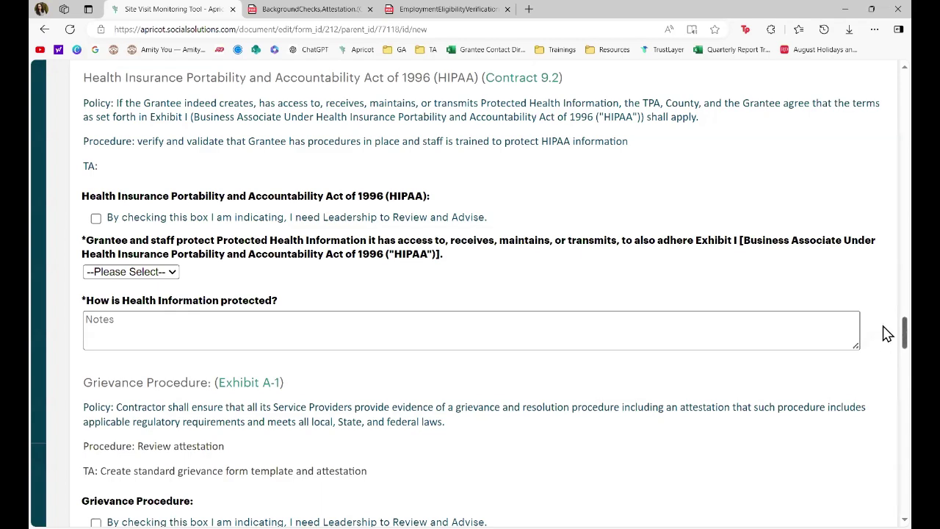
scroll(885, 334, down, 2)
scroll(886, 334, down, 3)
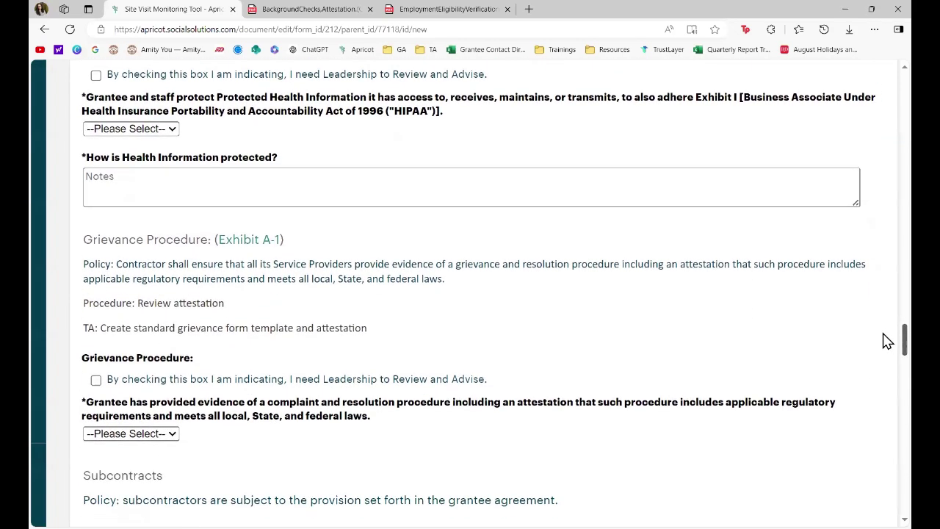
scroll(885, 340, up, 1)
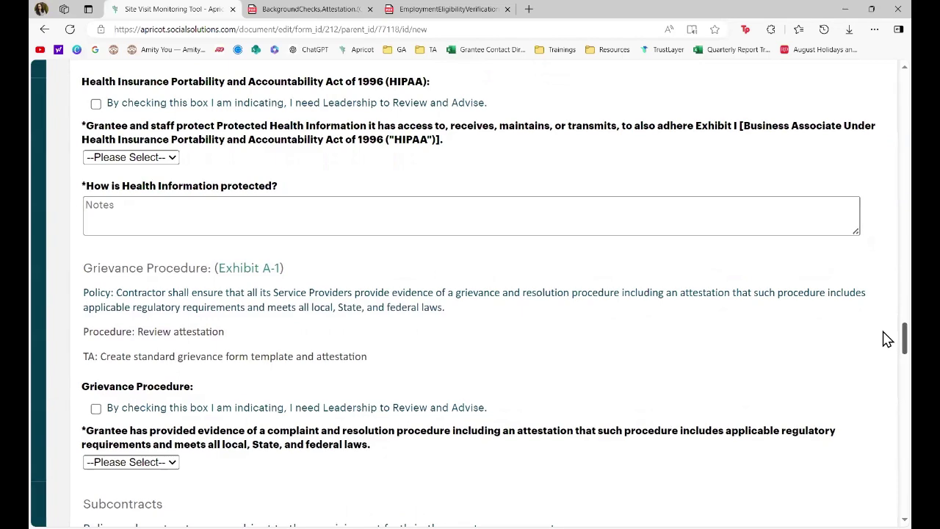
scroll(886, 337, up, 5)
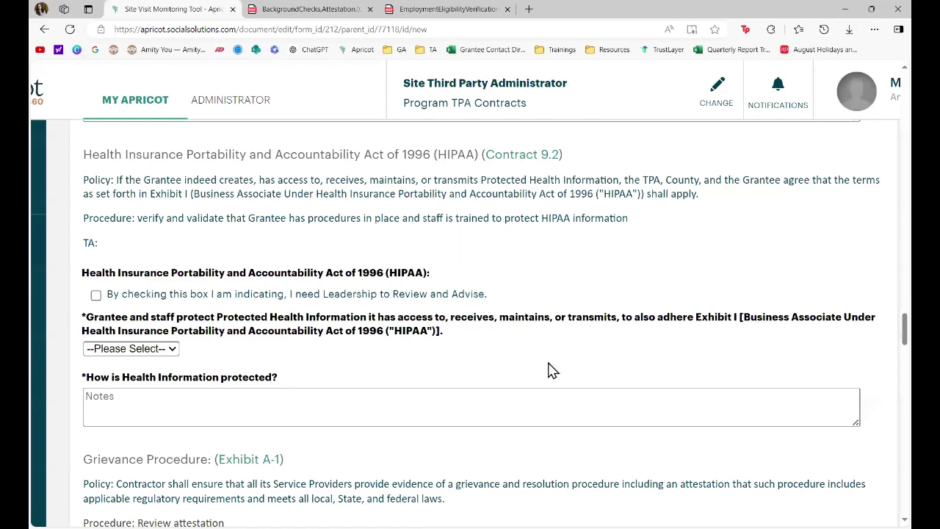
scroll(885, 341, down, 2)
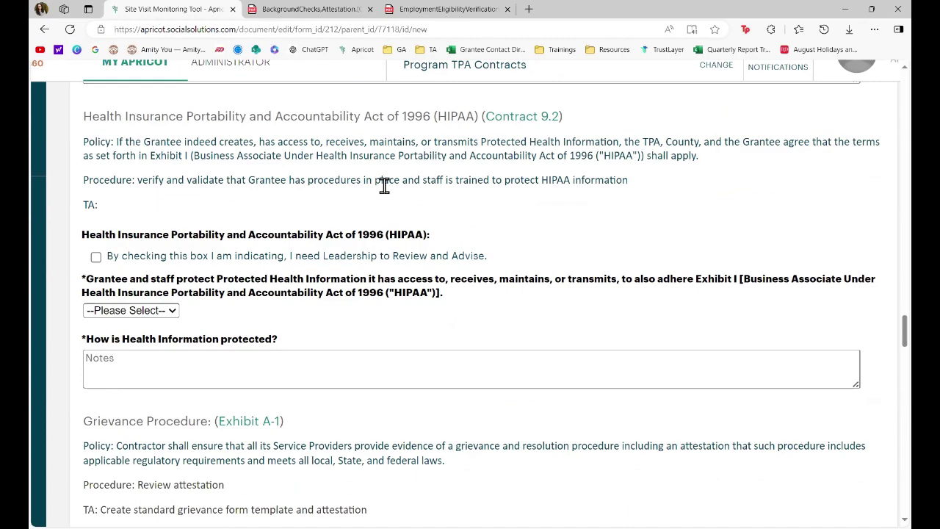
scroll(387, 197, down, 4)
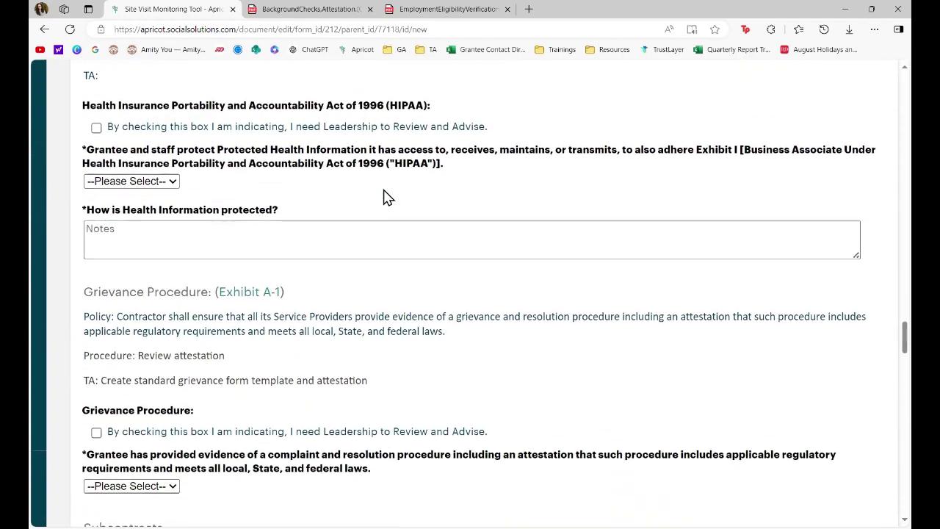
scroll(387, 197, down, 1)
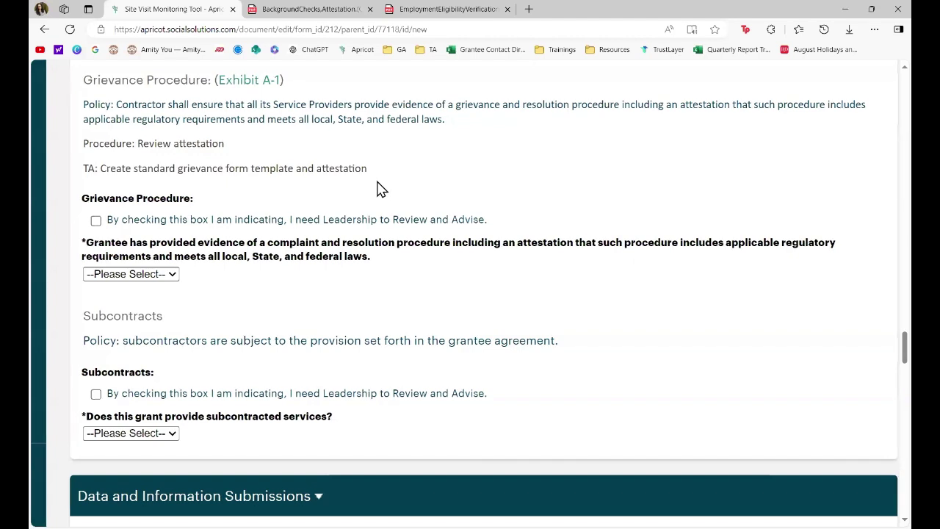
Open the Grievance Procedure's Exhibit A-1 document, read its Program Monitoring text, and return to the Site Visit Monitoring Tool form
right_click(266, 85)
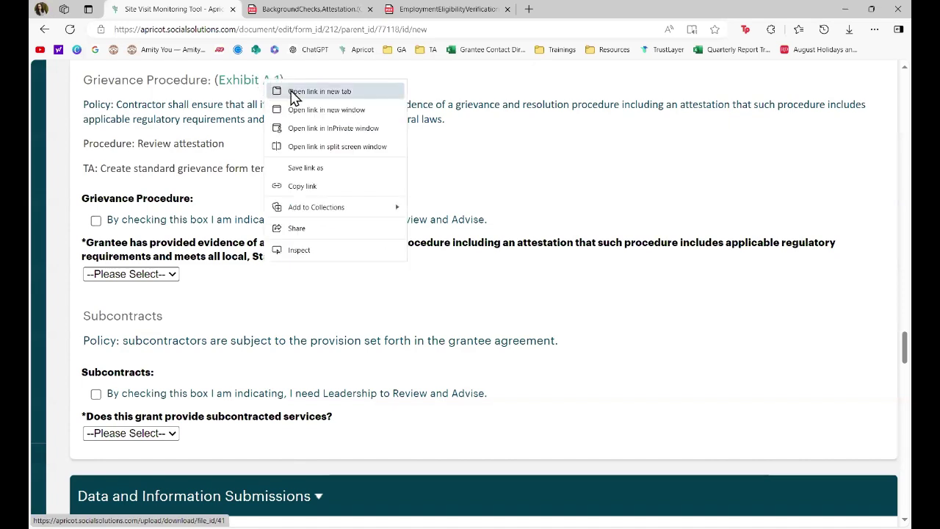
click(292, 91)
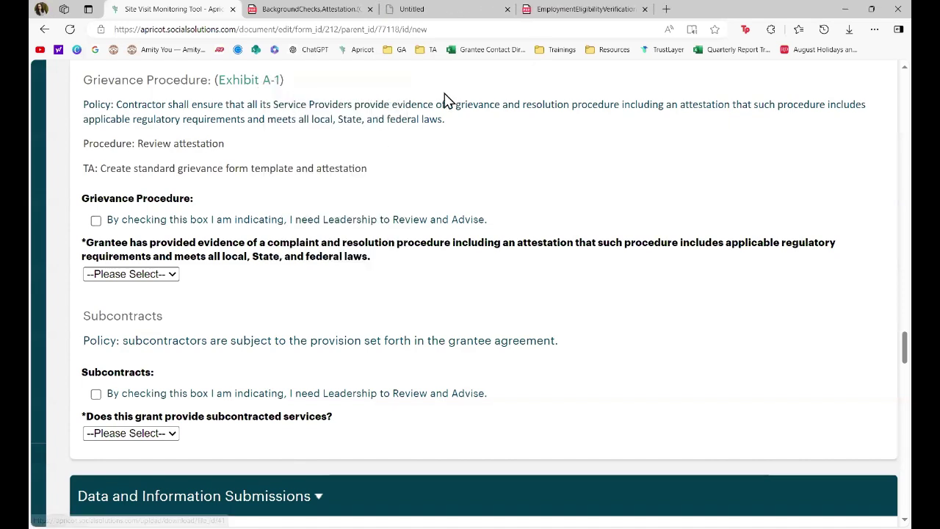
click(722, 76)
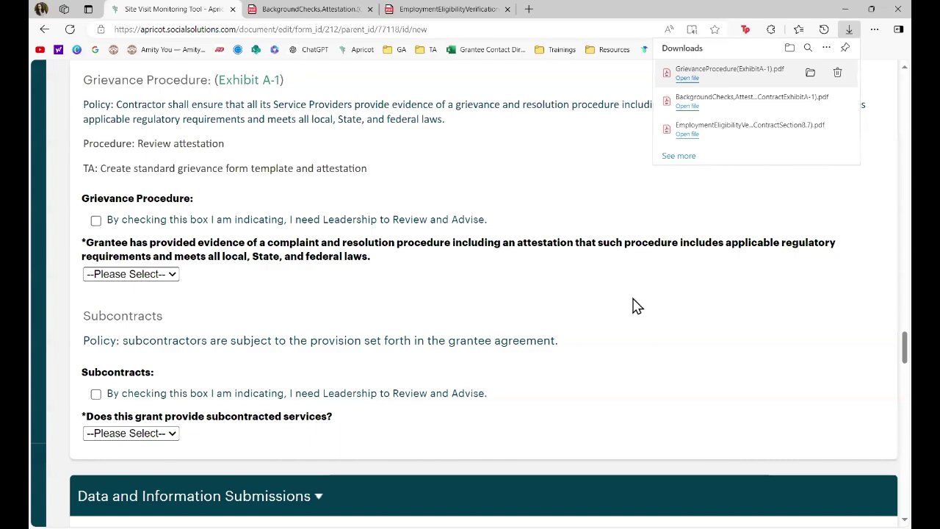
ctrl+scroll(630, 315, up, 5)
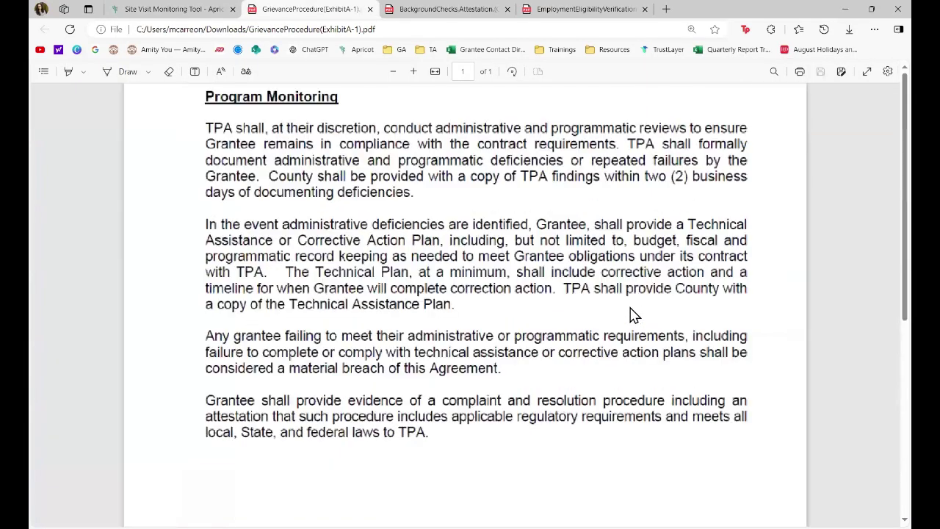
ctrl+scroll(630, 315, down, 3)
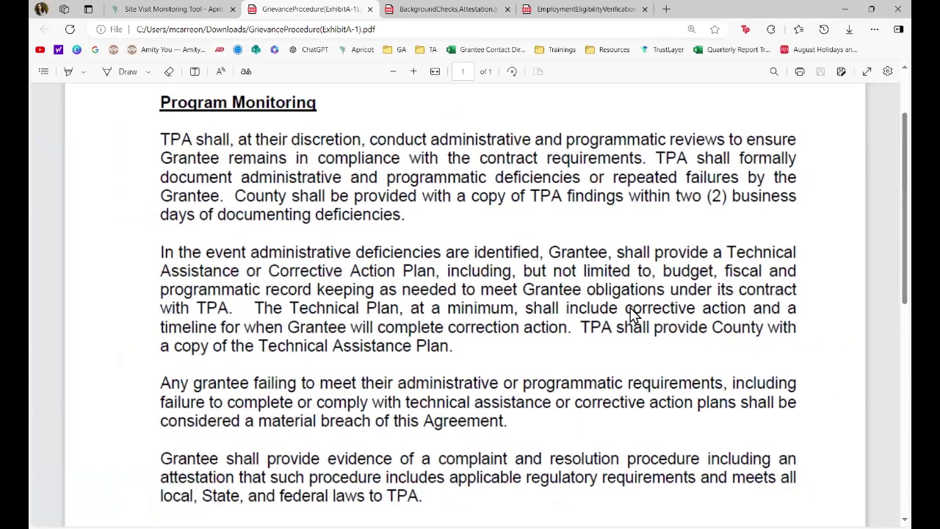
ctrl+scroll(631, 314, down, 2)
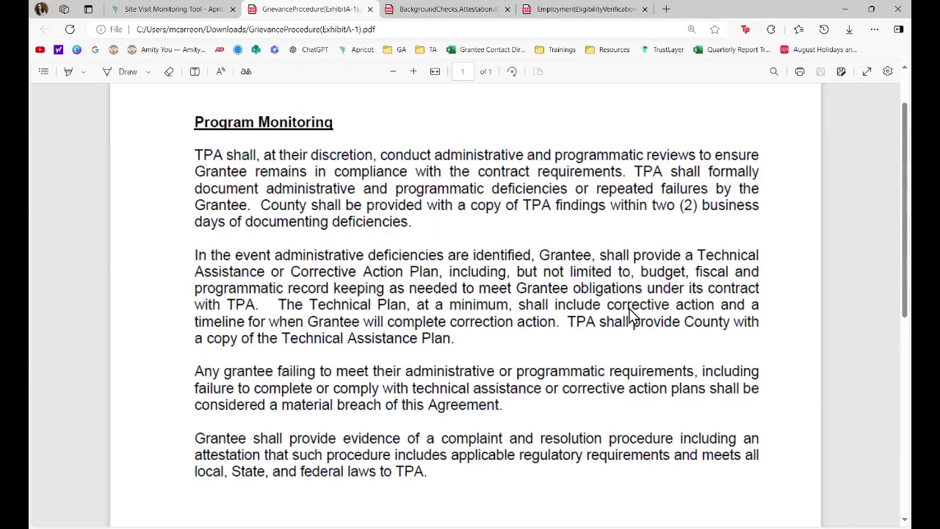
click(125, 15)
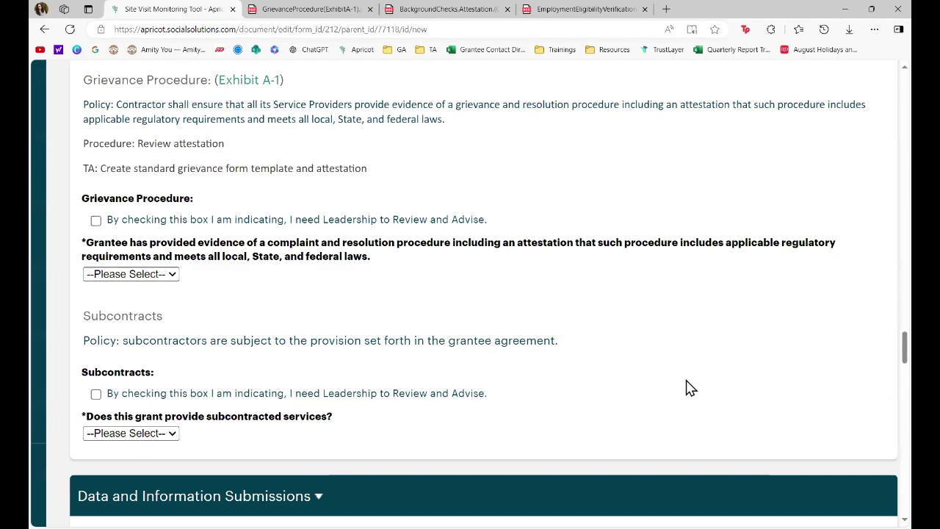
Review the Data and Information Submissions section from Performance Reporting and Client Tracking through Release of Information and Staff Training and Orientation
scroll(691, 388, down, 3)
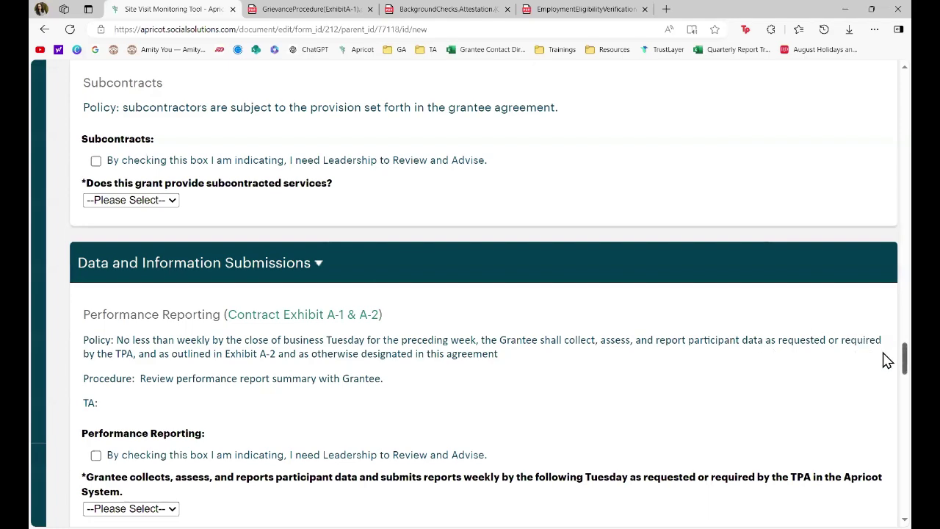
scroll(886, 360, down, 3)
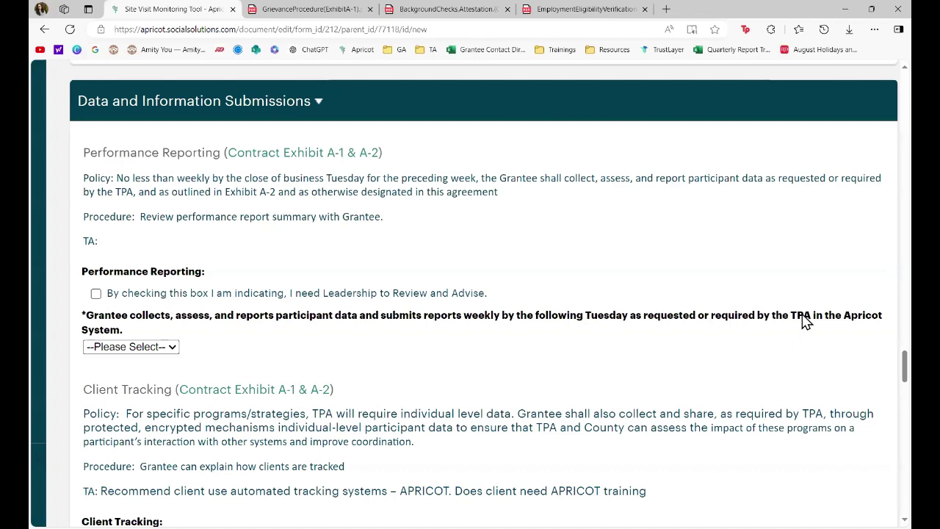
scroll(806, 322, down, 5)
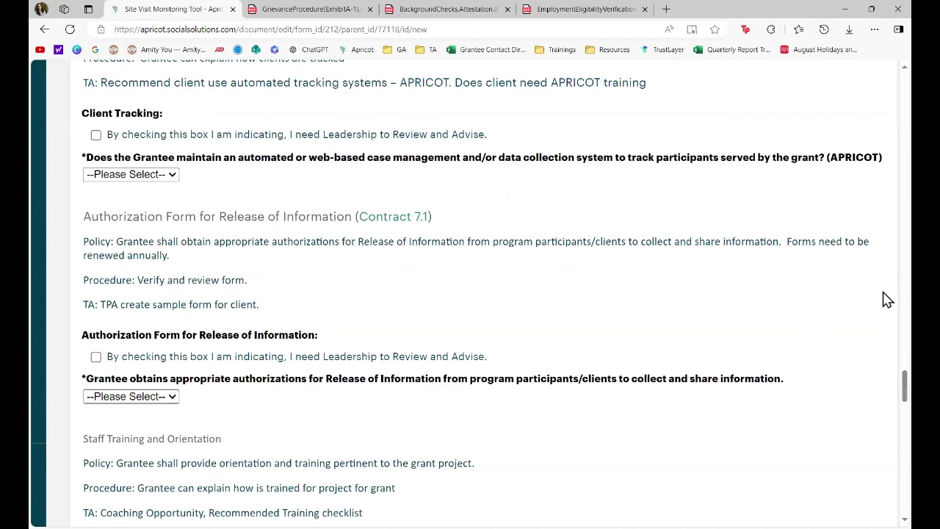
scroll(887, 382, up, 1)
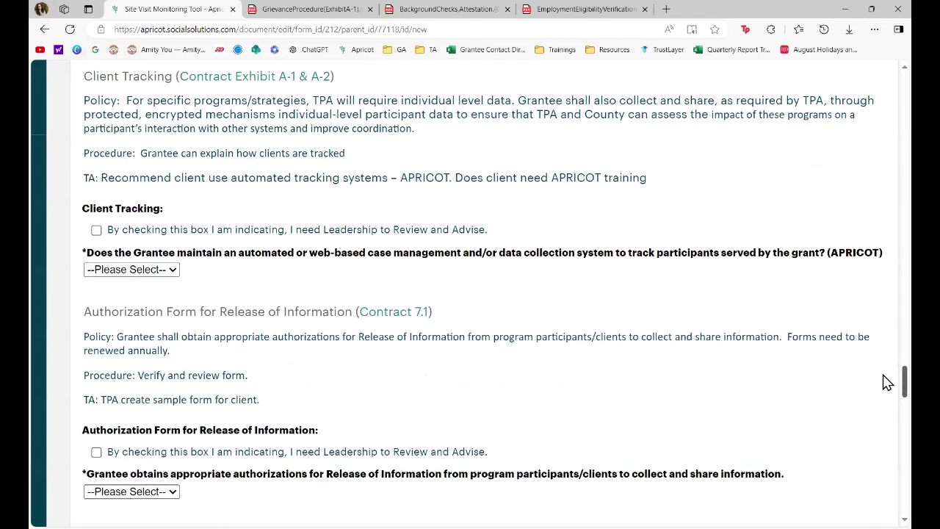
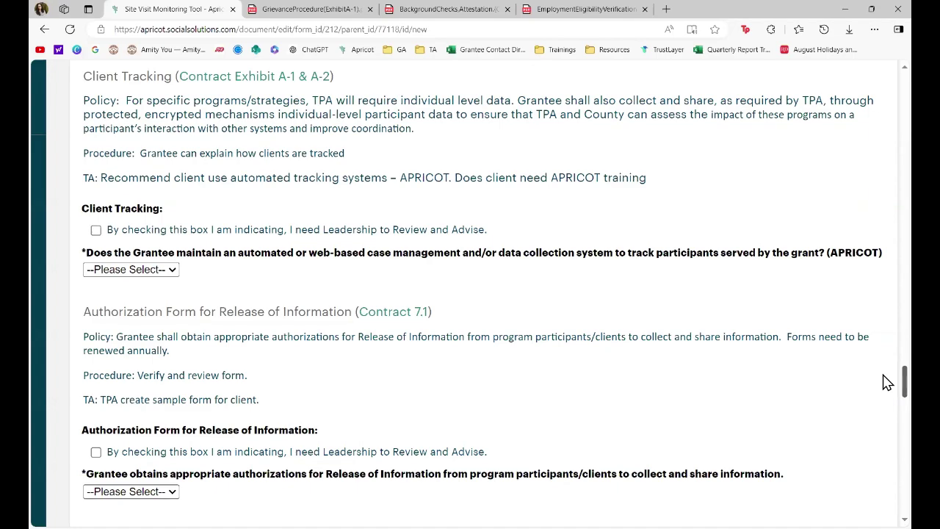
scroll(887, 382, down, 3)
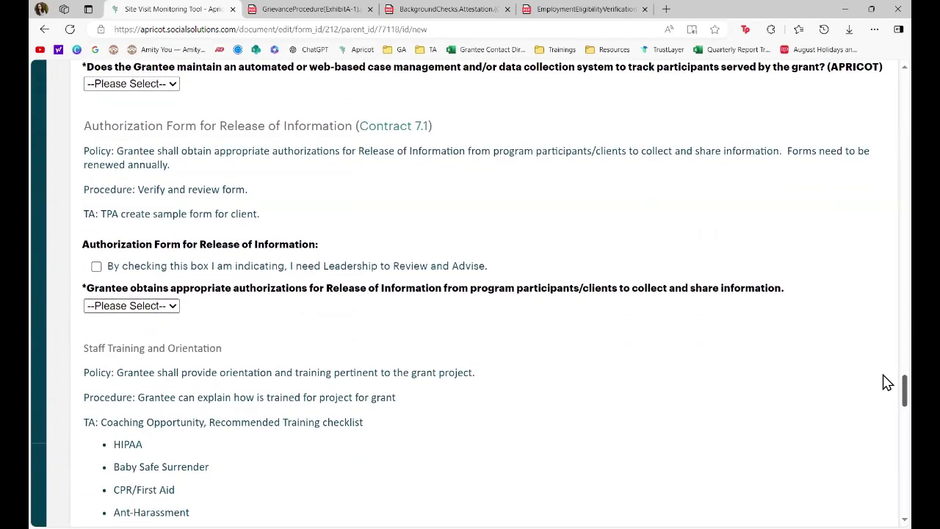
scroll(887, 382, down, 1)
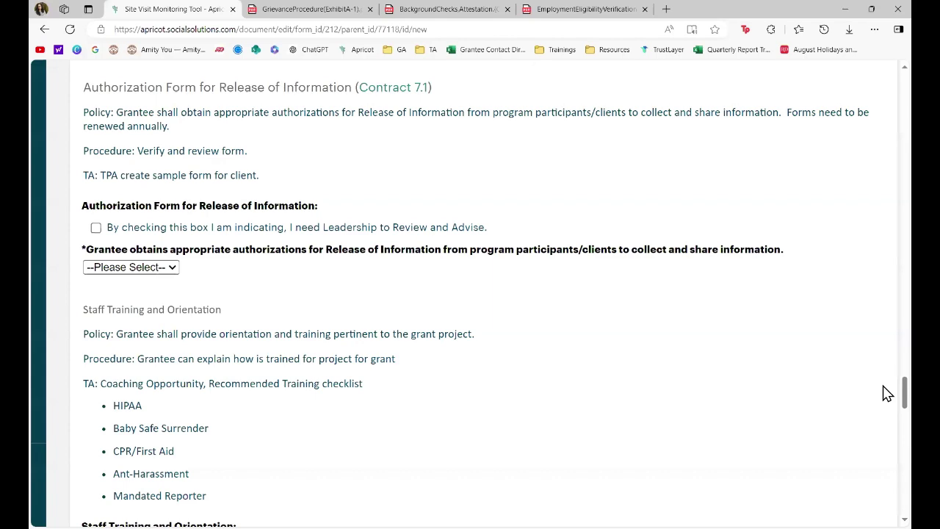
scroll(887, 393, down, 2)
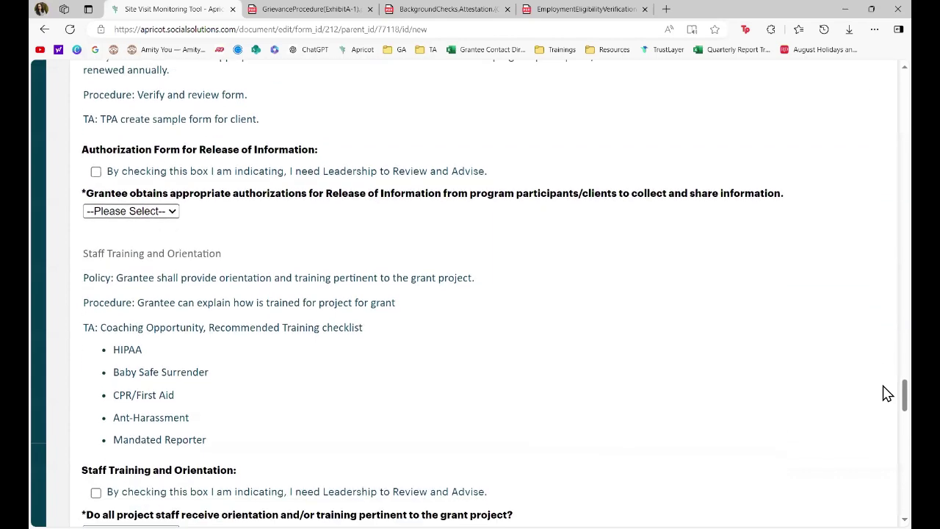
scroll(887, 393, down, 2)
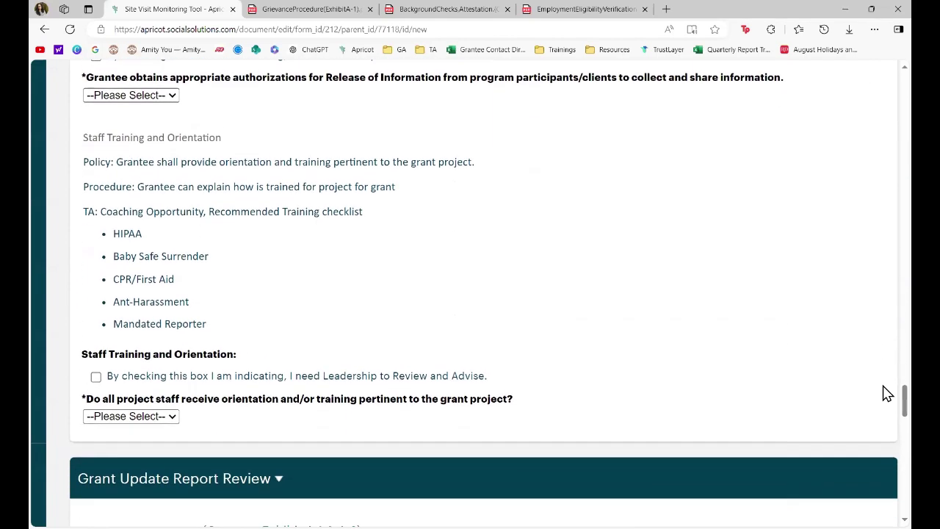
scroll(887, 393, down, 1)
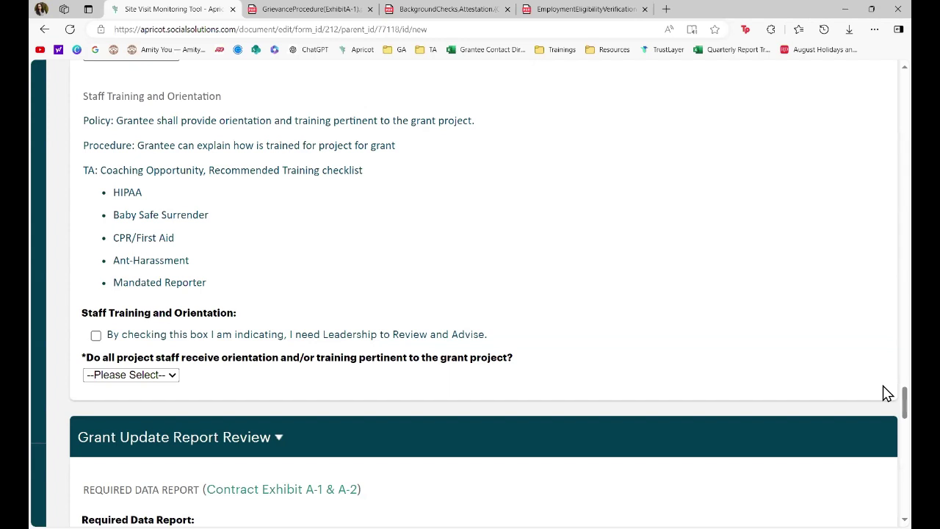
Review the Grant Update Report Review section, covering Required Data Report, Program Milestones and Interventions/Challenges
scroll(887, 393, down, 4)
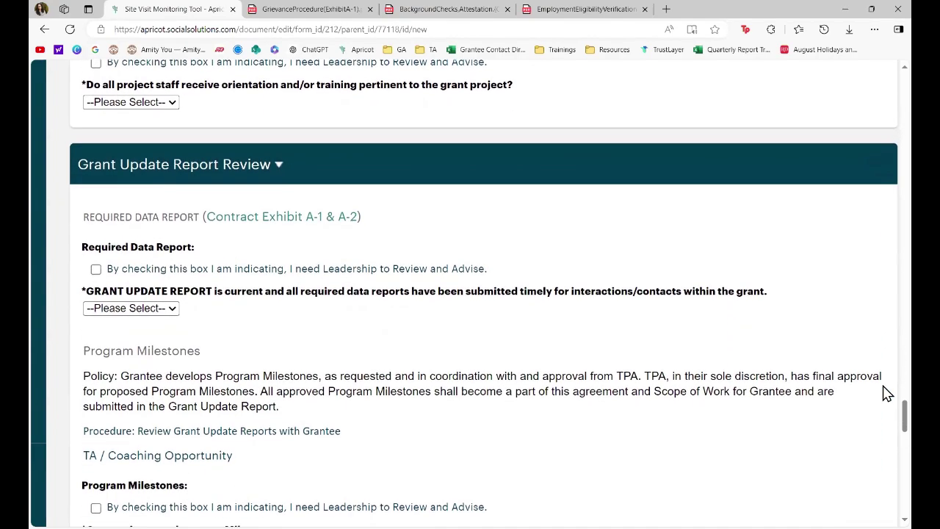
scroll(887, 393, down, 1)
scroll(887, 393, down, 1)
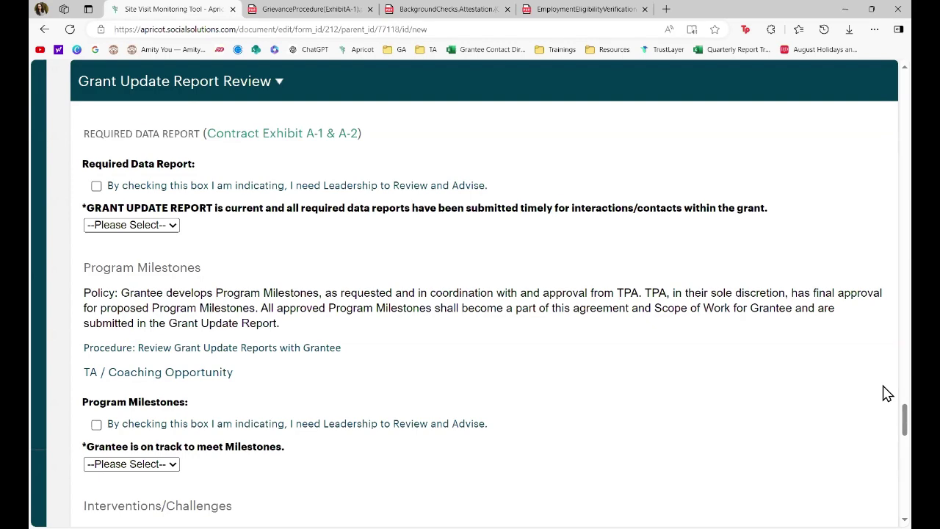
scroll(887, 393, down, 2)
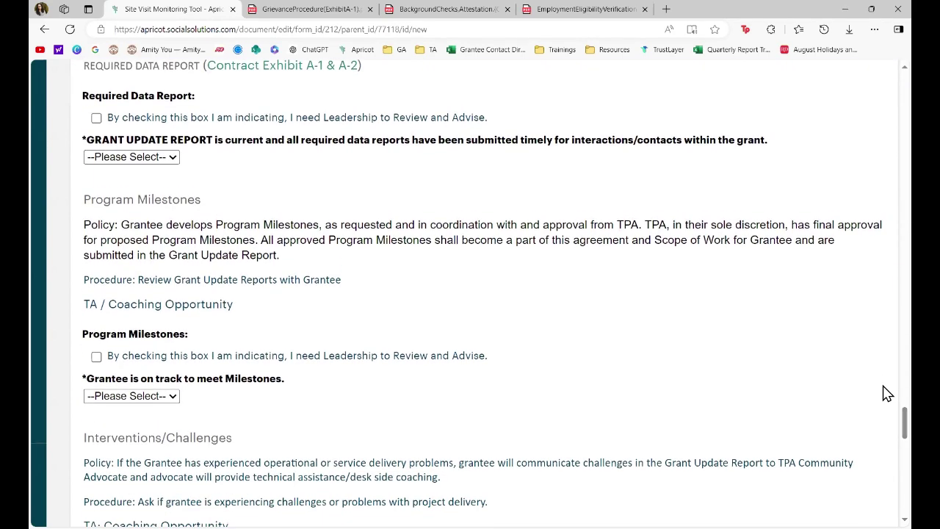
scroll(886, 393, down, 3)
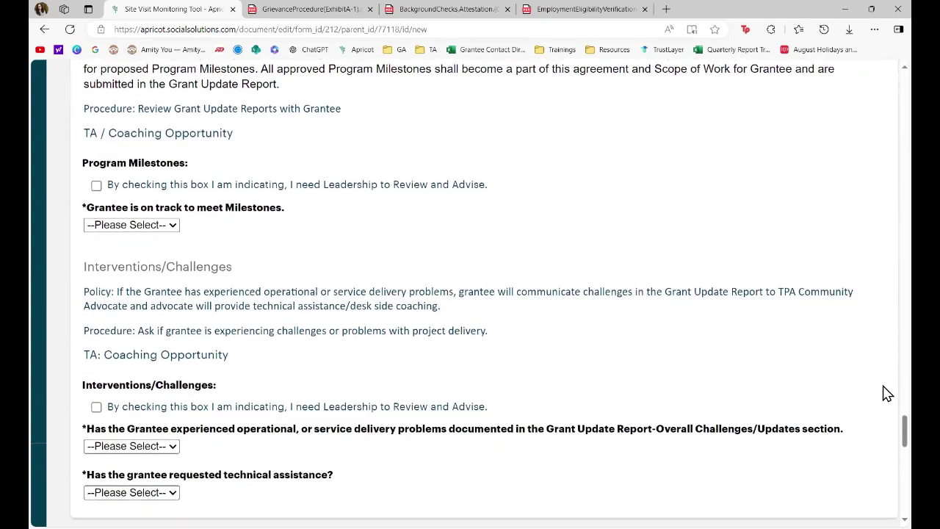
scroll(887, 393, down, 1)
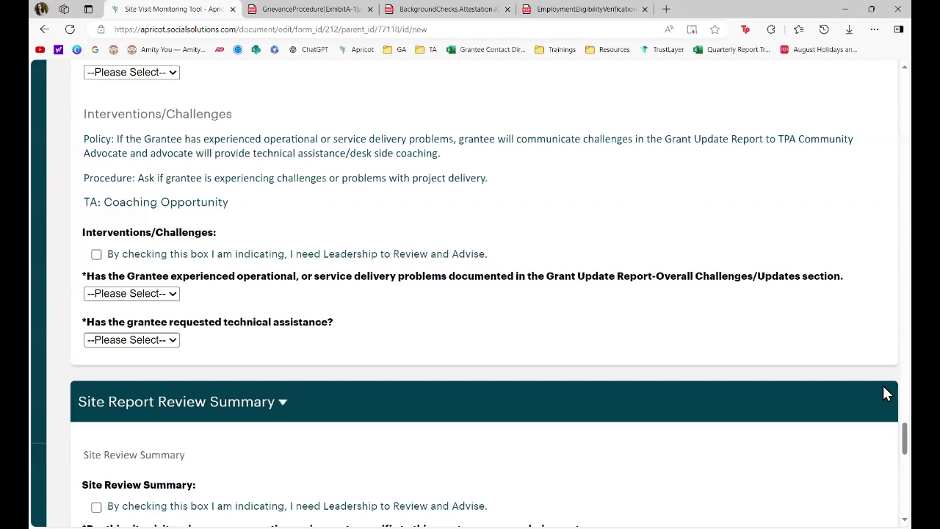
In the Site Review Summary, answer No to whether programmatic requirements specific to this grant program are being met
scroll(885, 393, down, 3)
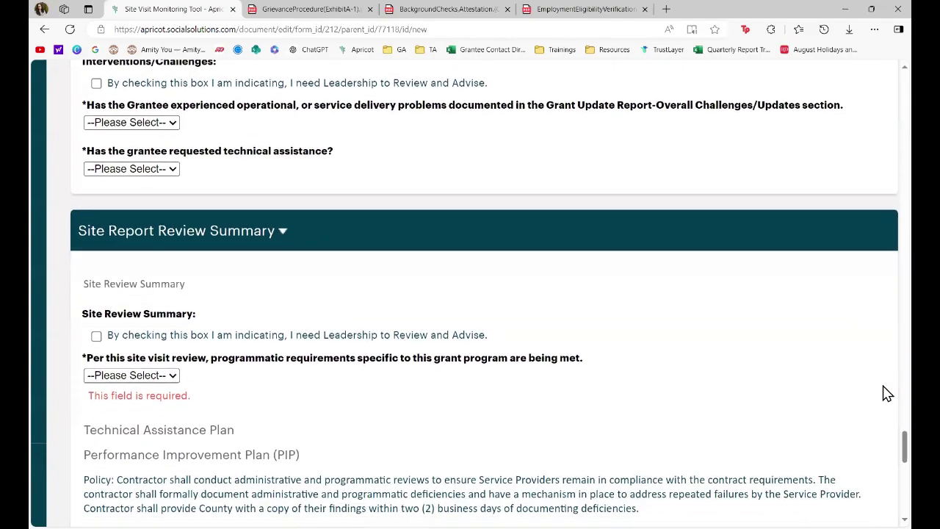
scroll(887, 393, down, 1)
scroll(887, 393, up, 2)
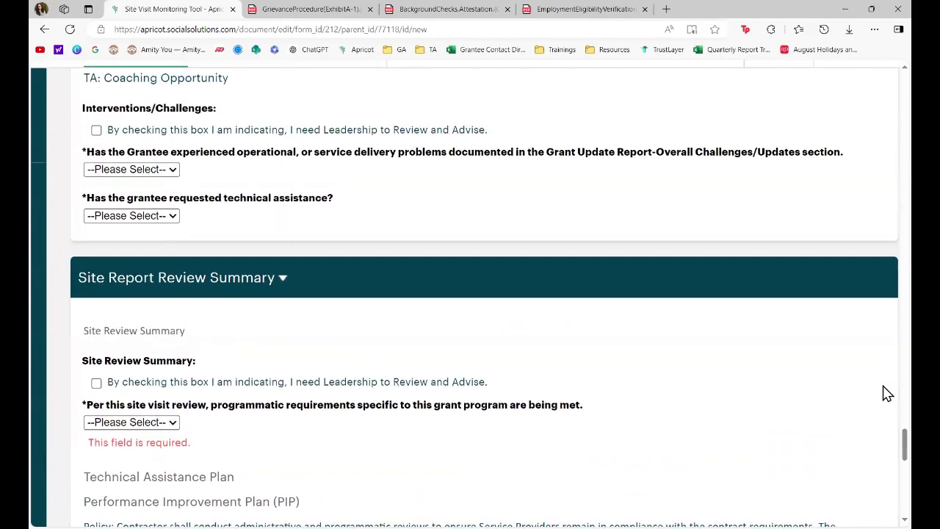
scroll(887, 393, down, 1)
scroll(886, 393, down, 2)
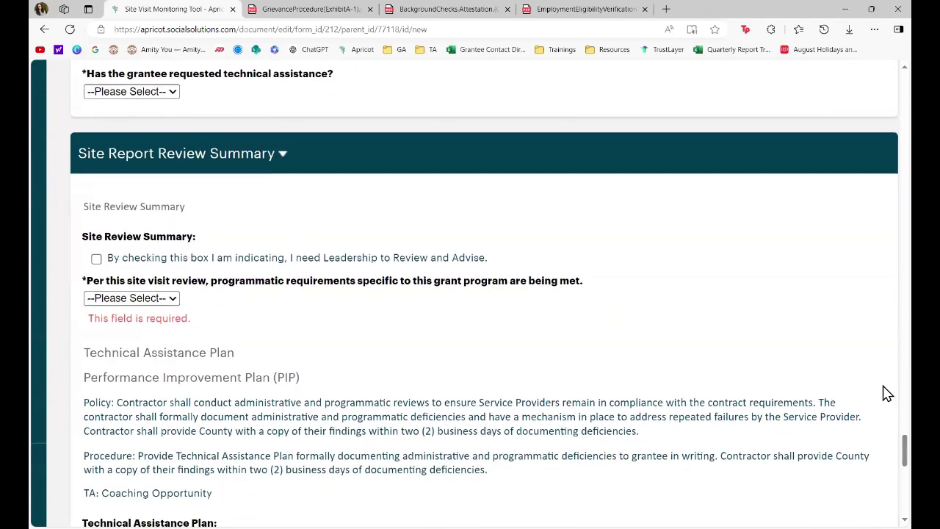
scroll(887, 393, down, 1)
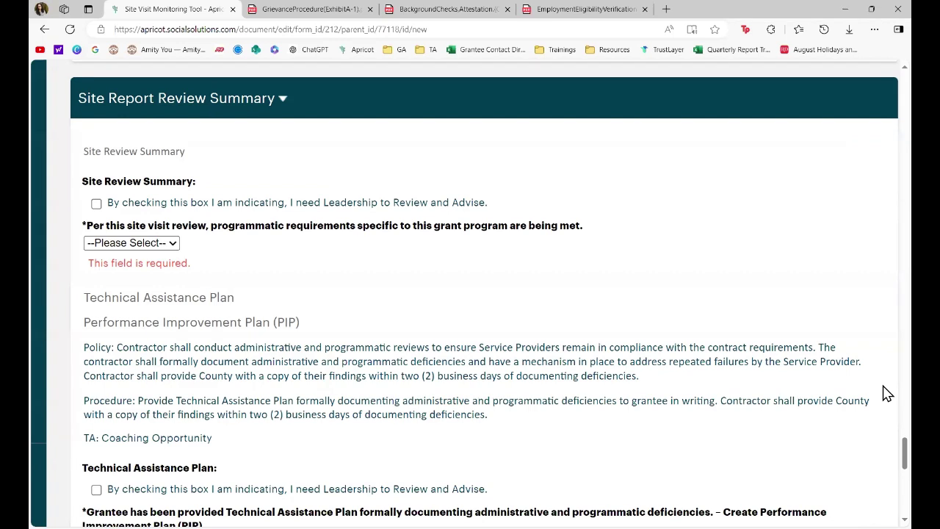
click(132, 246)
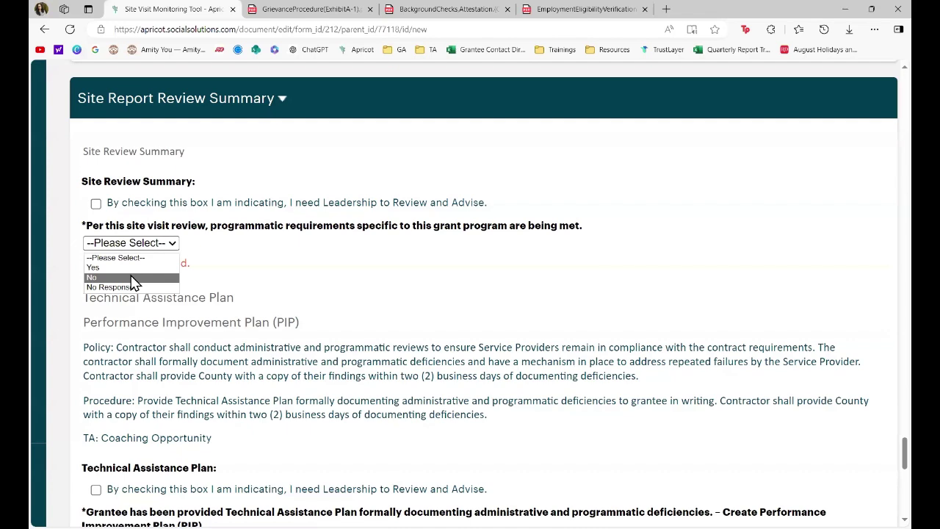
click(134, 278)
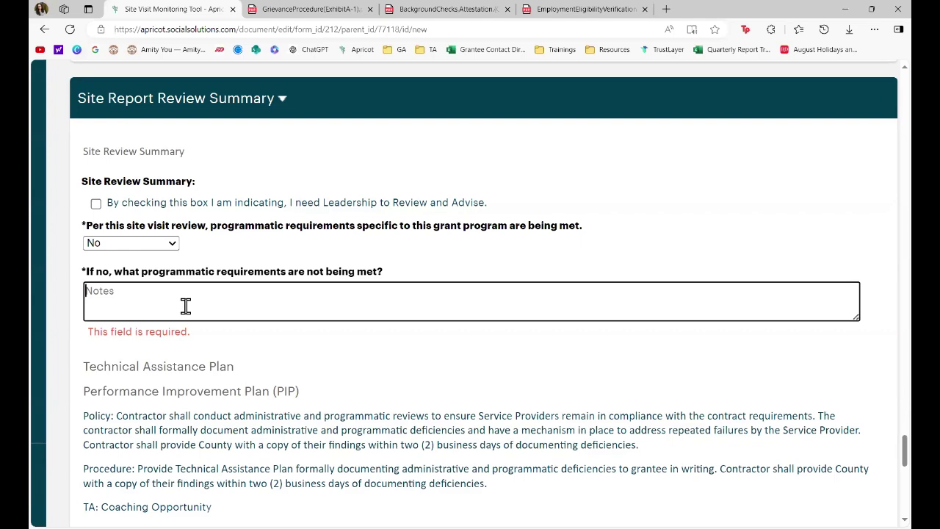
click(179, 385)
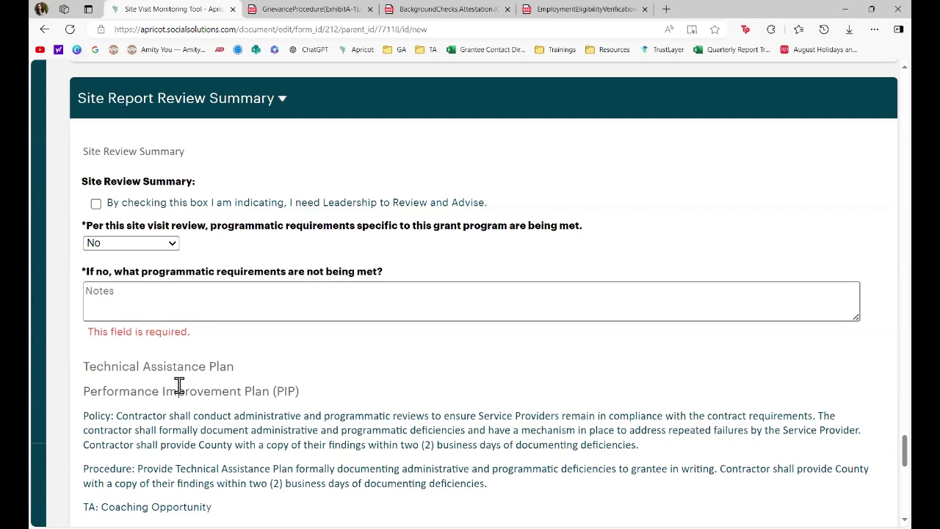
View the answer choices for the Technical Assistance Plan question on creating a Performance Improvement Plan, leaving it unanswered
scroll(180, 385, down, 3)
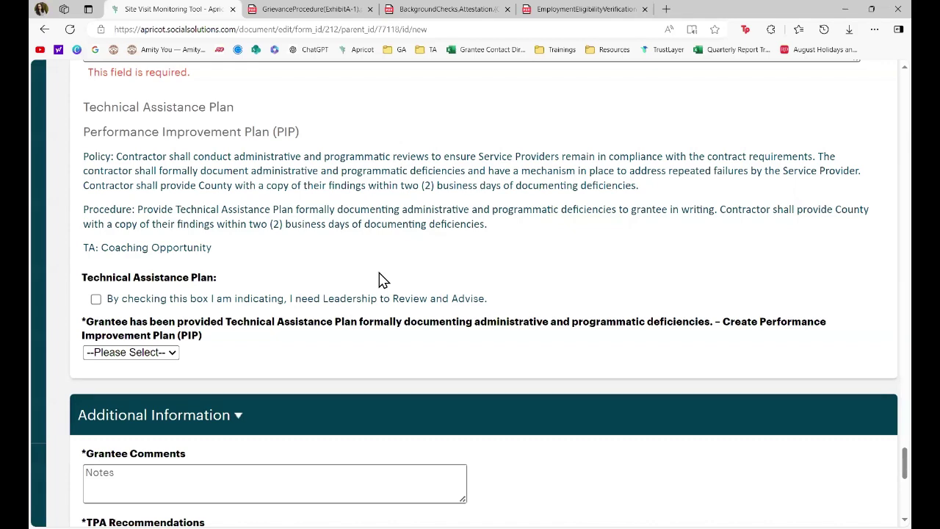
scroll(380, 279, down, 2)
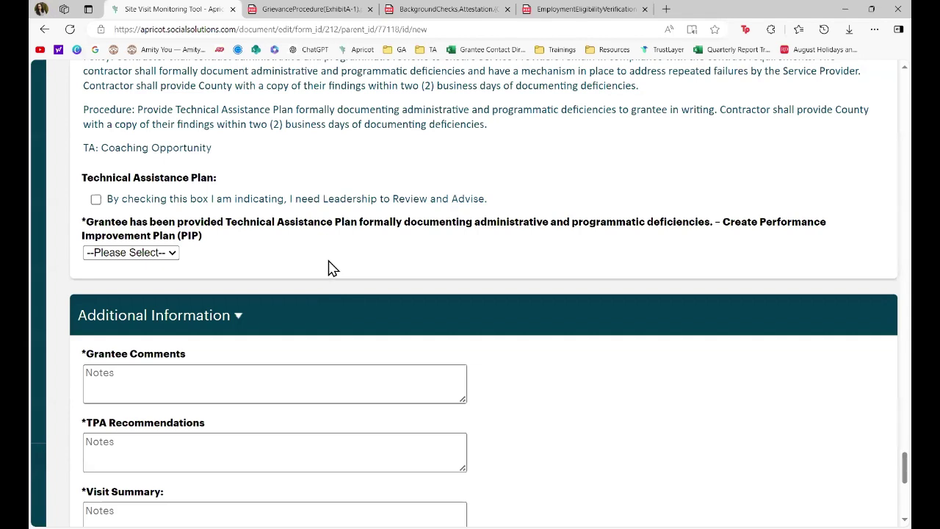
click(171, 259)
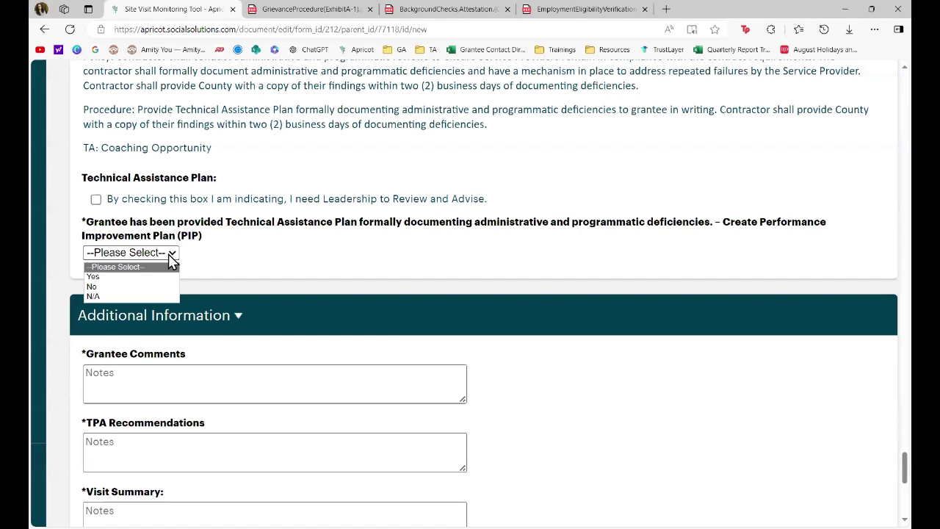
click(293, 257)
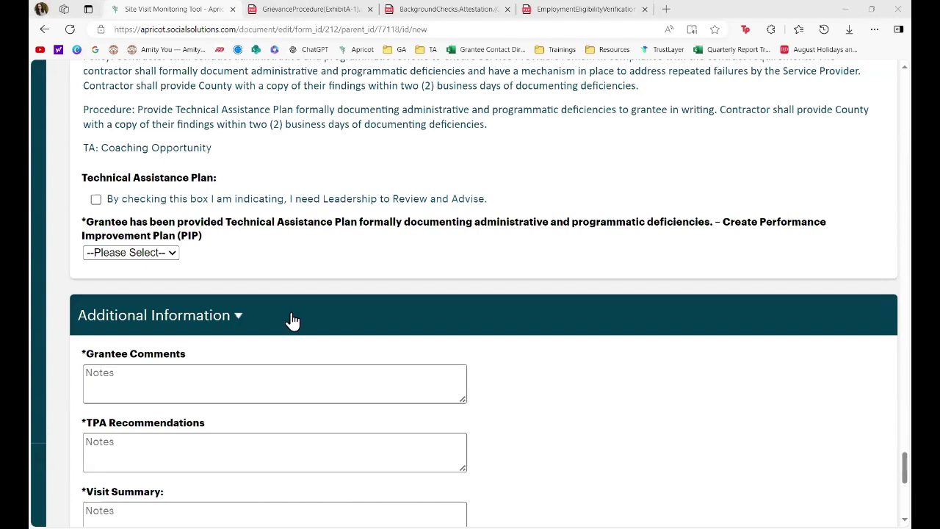
Review the Grantee Comments, TPA Recommendations and Visit Summary fields in the Additional Information section
scroll(471, 294, down, 3)
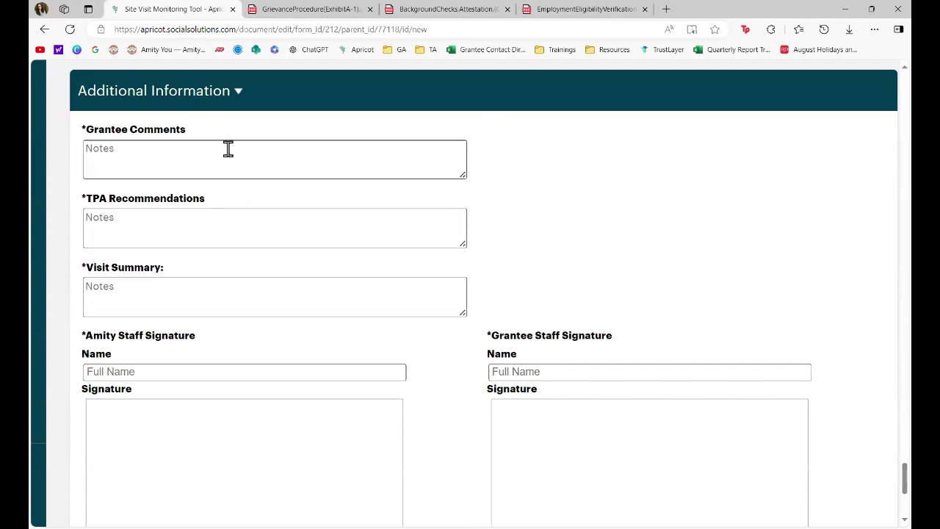
drag(204, 130, 83, 136)
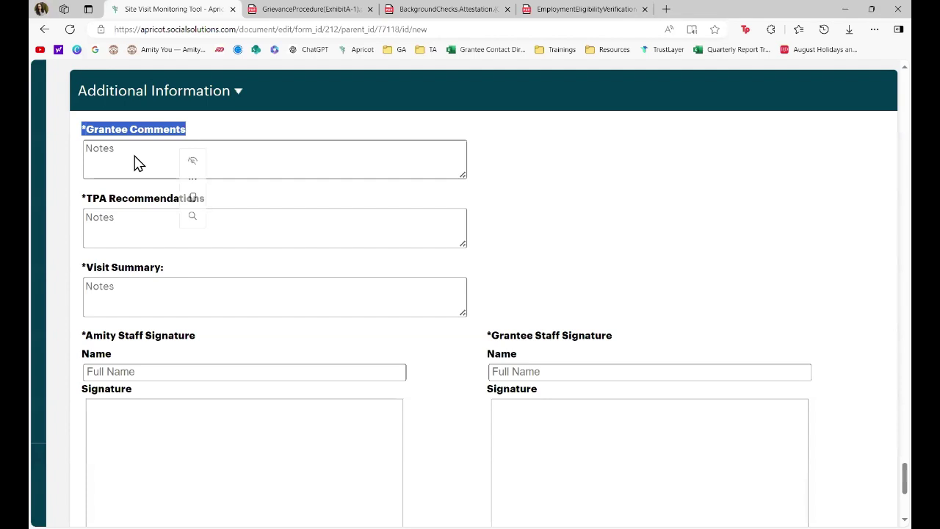
click(148, 232)
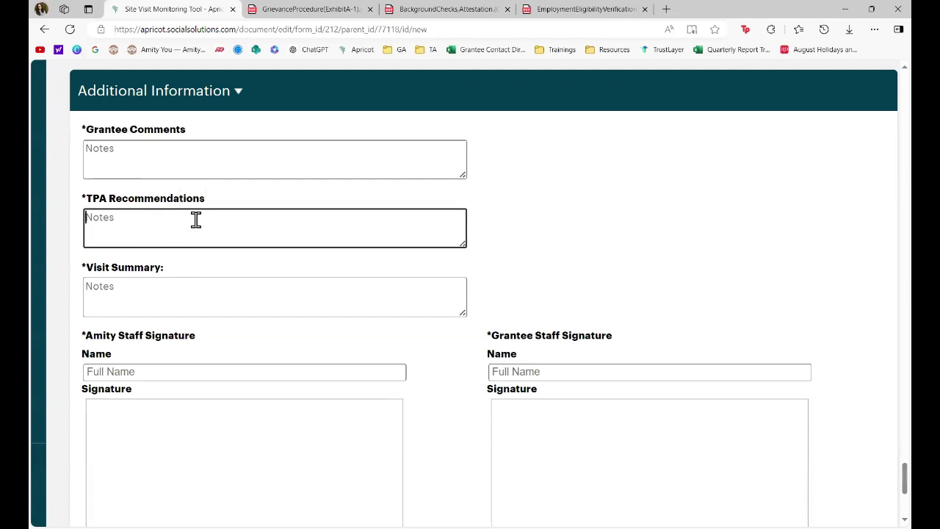
click(217, 210)
drag(217, 210, 86, 210)
click(77, 212)
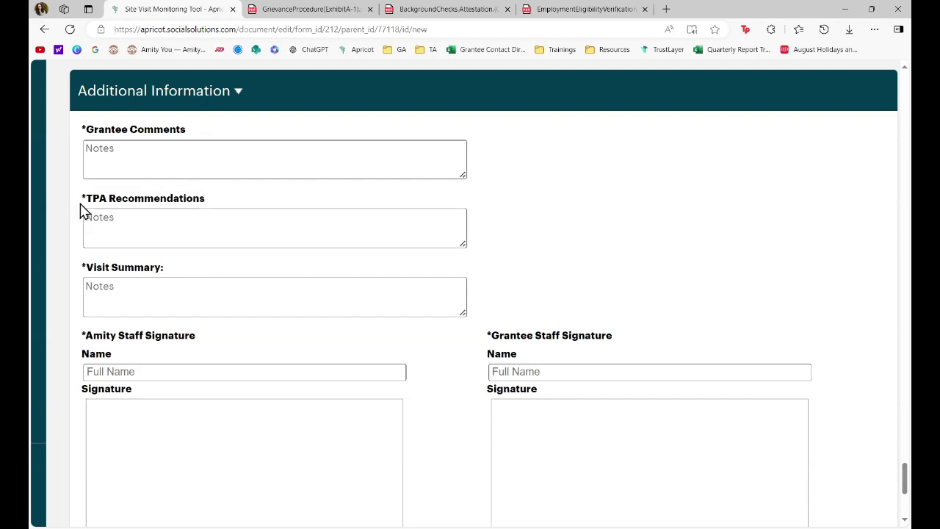
triple_click(83, 210)
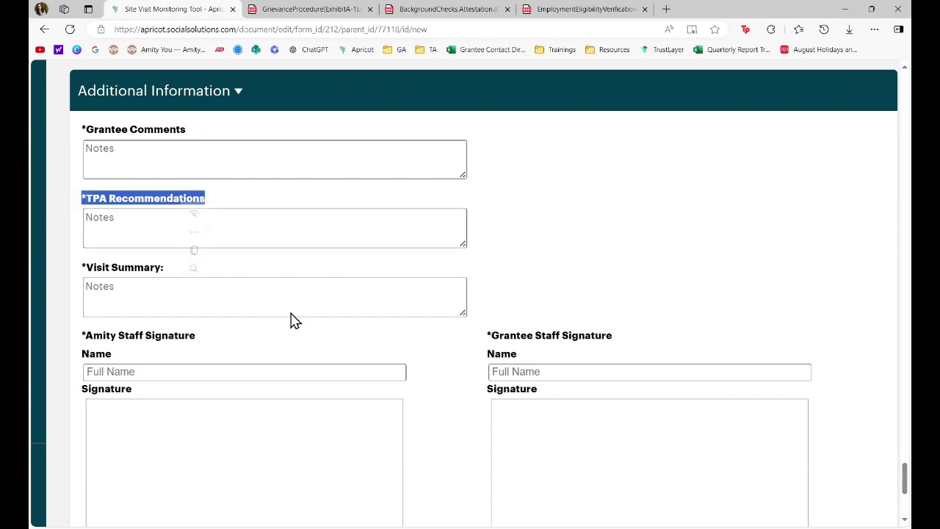
click(325, 293)
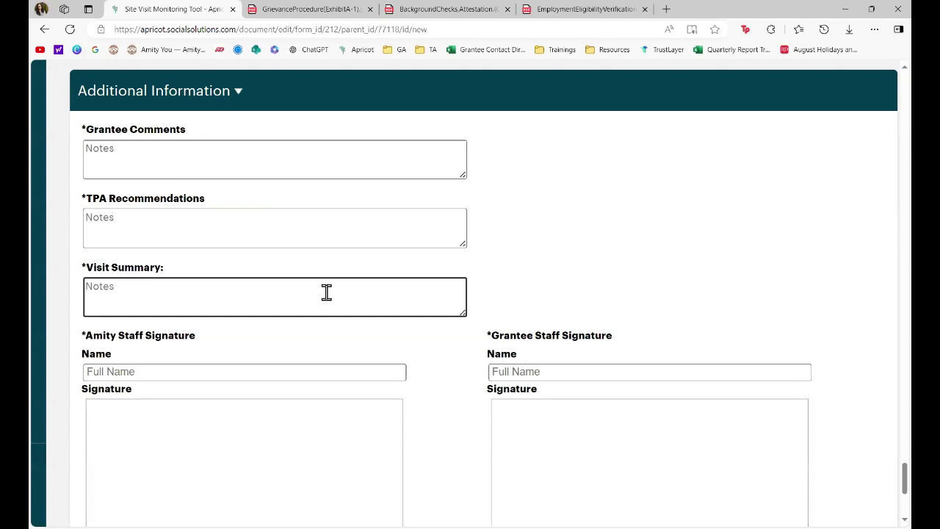
Examine the Amity Staff and Grantee Staff name and signature areas at the end of the Additional Information section
scroll(326, 293, down, 1)
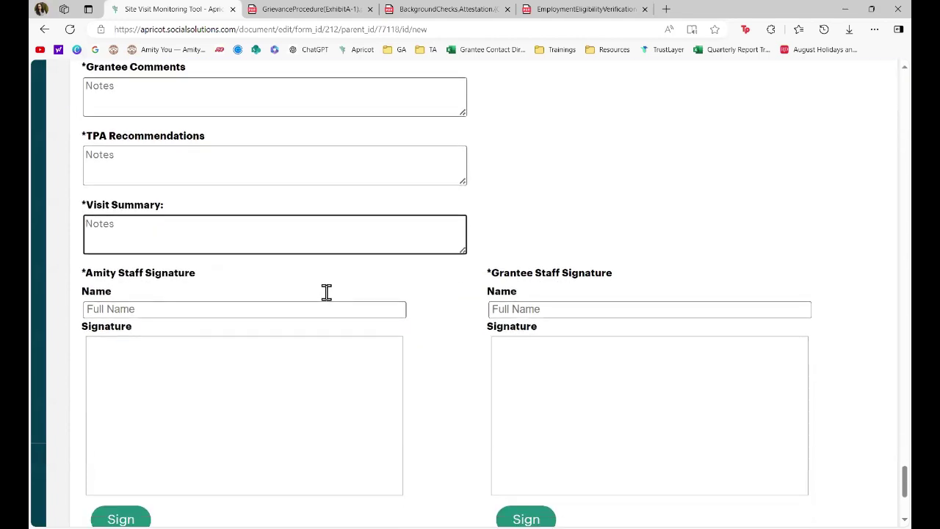
scroll(326, 293, down, 1)
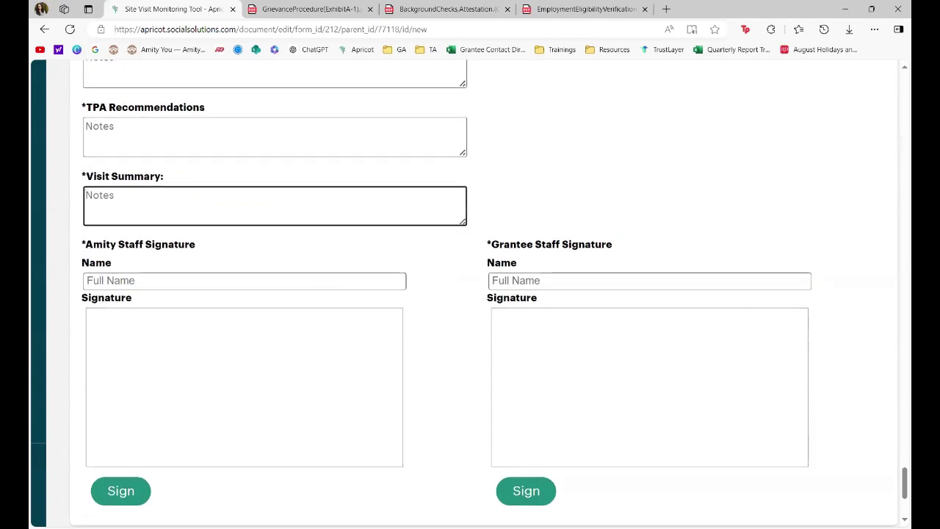
scroll(463, 362, down, 2)
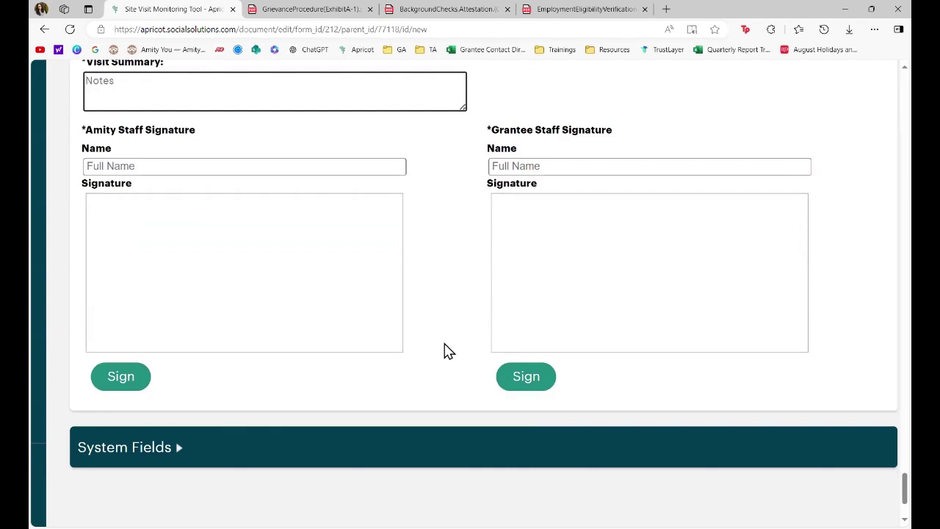
click(245, 164)
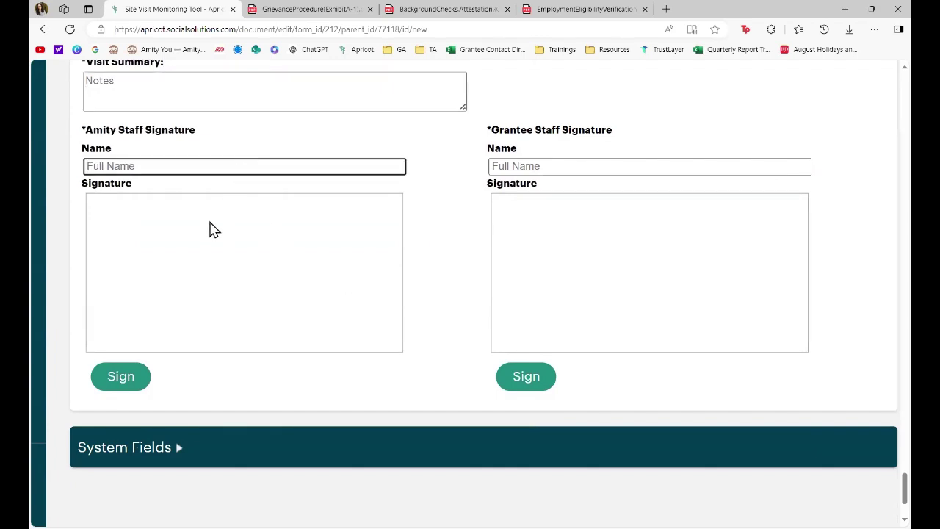
click(104, 316)
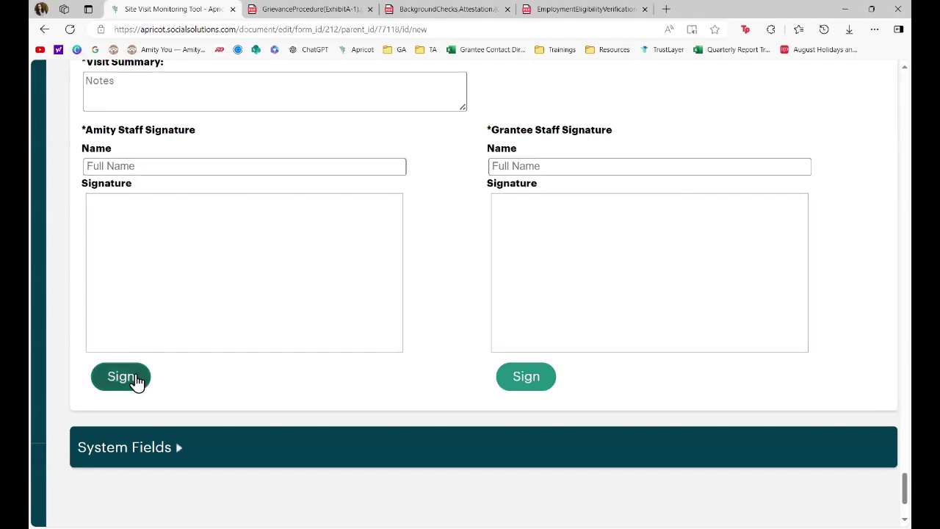
click(526, 165)
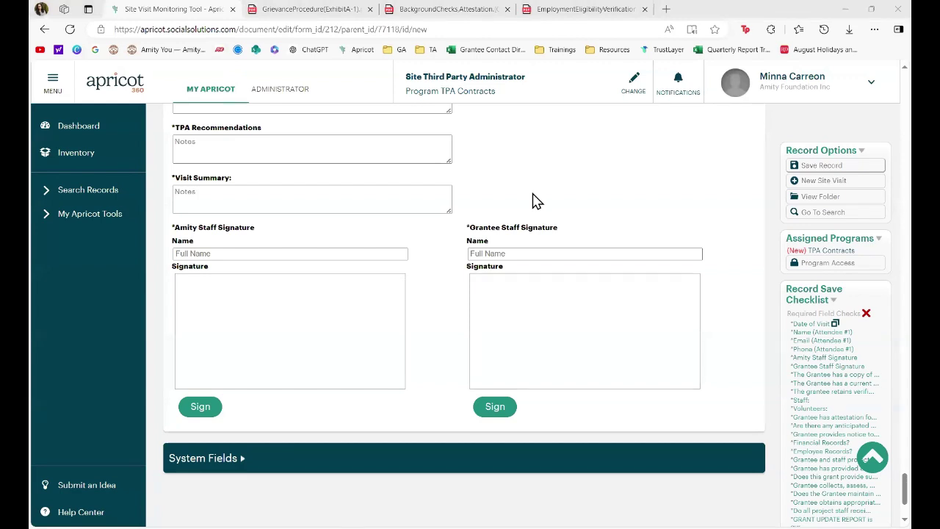
click(243, 142)
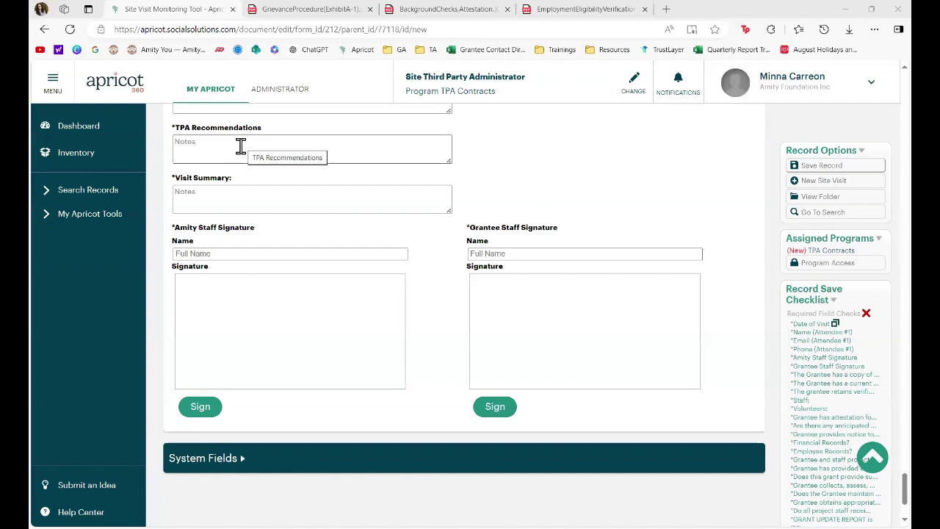